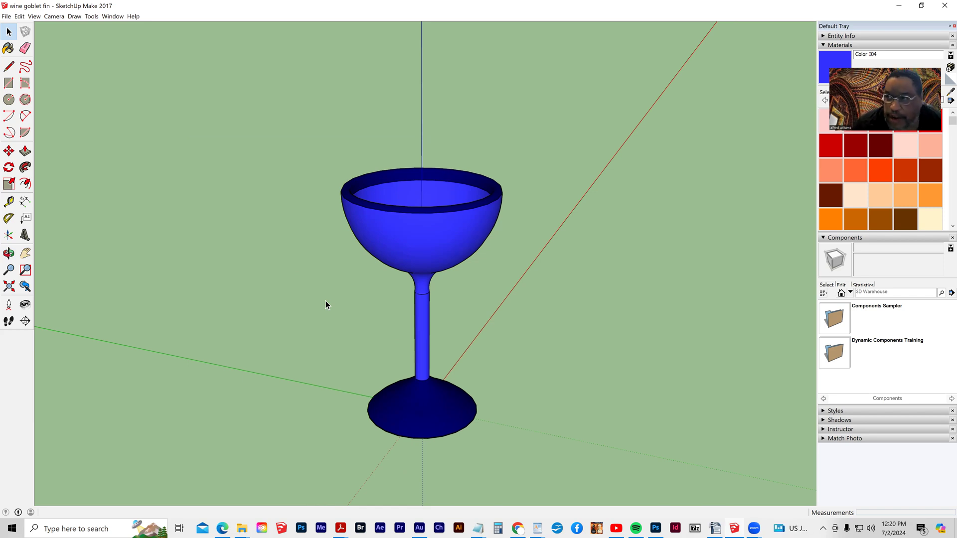
- Start a new model and delete the default human figure beside the origin
{"action": "middle_click_drag", "start_coordinate": [288, 319], "coordinate": [271, 300]}
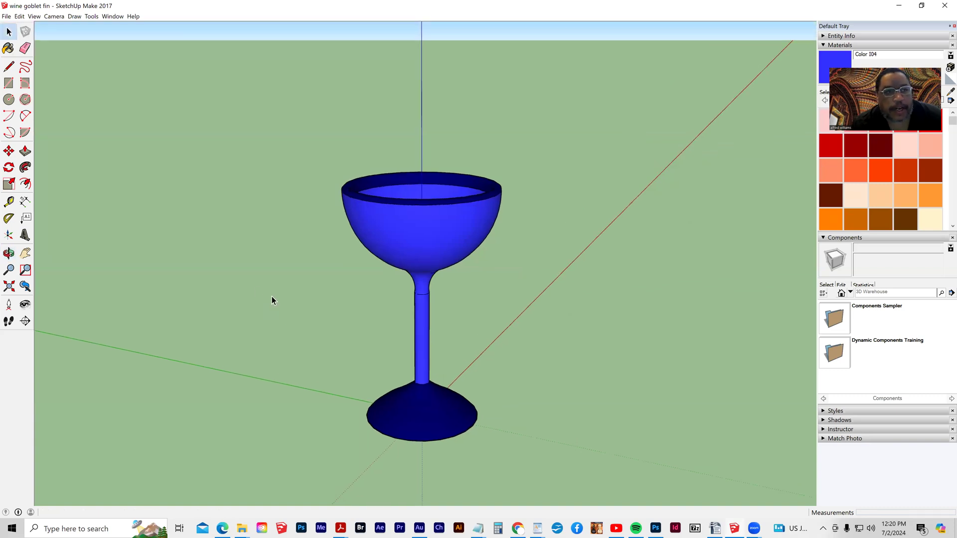
{"action": "left_click", "coordinate": [8, 17]}
{"action": "left_click", "coordinate": [19, 27]}
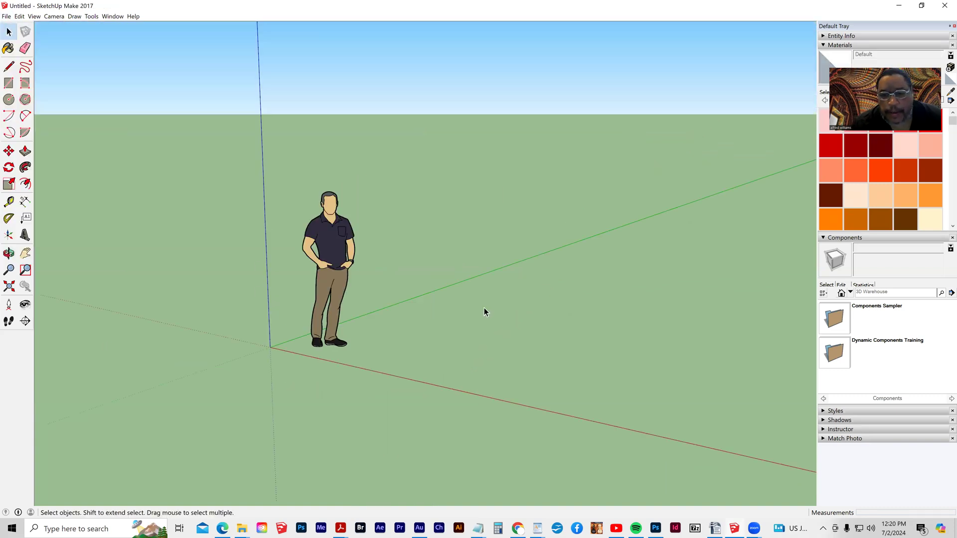
{"action": "left_click", "coordinate": [333, 268]}
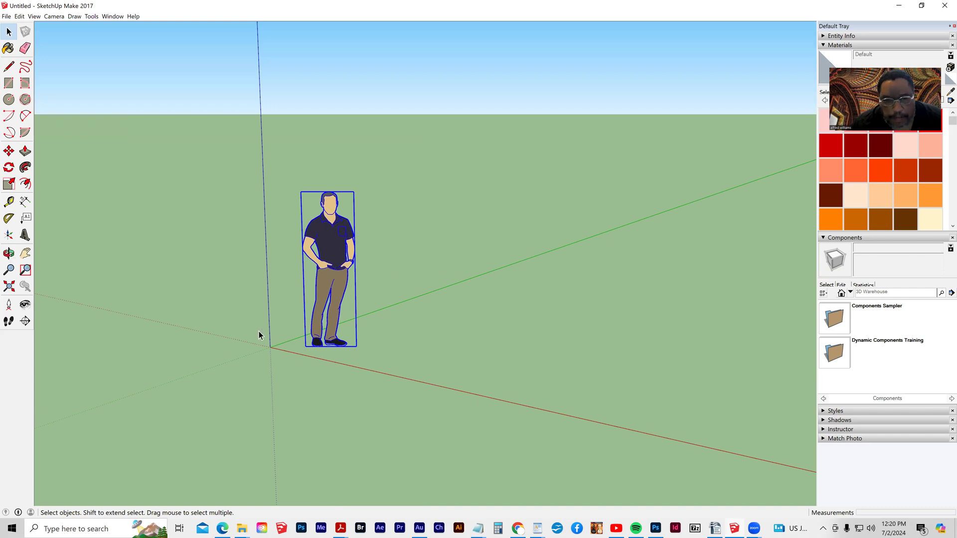
{"action": "key", "text": "Delete"}
- In the left standard view, draw an upright rectangle from the origin, about 6' 1" high and 3' 1" wide
{"action": "left_click", "coordinate": [7, 82]}
{"action": "left_click", "coordinate": [7, 82]}
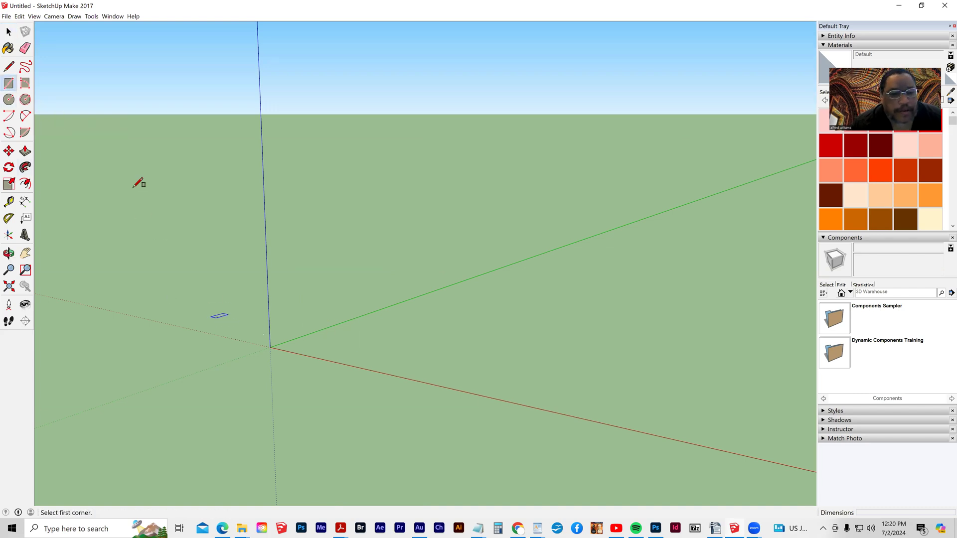
{"action": "left_click", "coordinate": [54, 17]}
{"action": "mouse_move", "coordinate": [67, 46]}
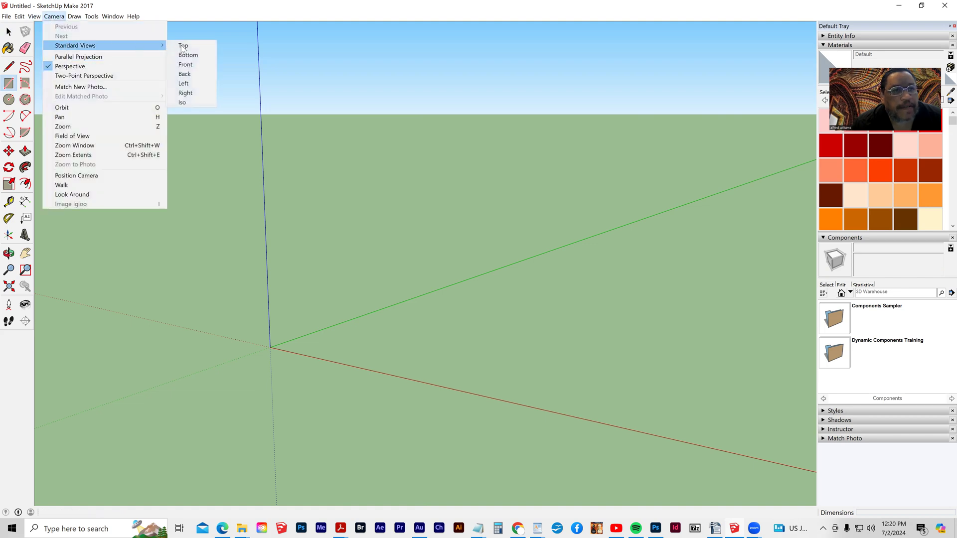
{"action": "left_click", "coordinate": [184, 83]}
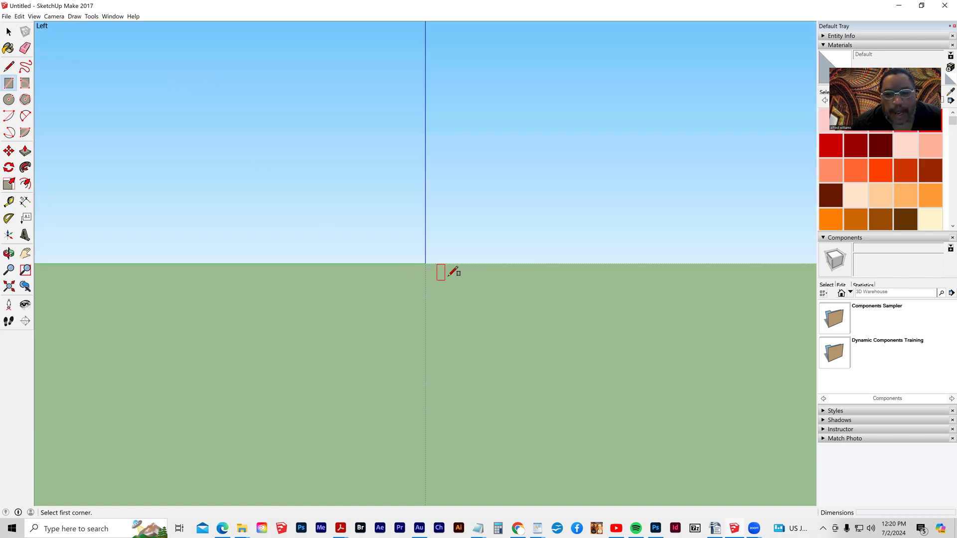
{"action": "left_click", "coordinate": [425, 263]}
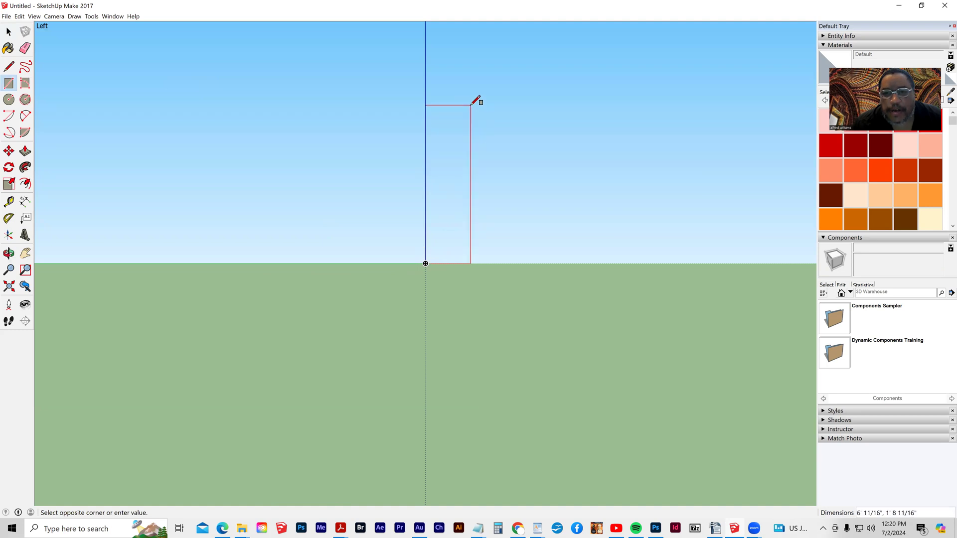
{"action": "left_click", "coordinate": [507, 105]}
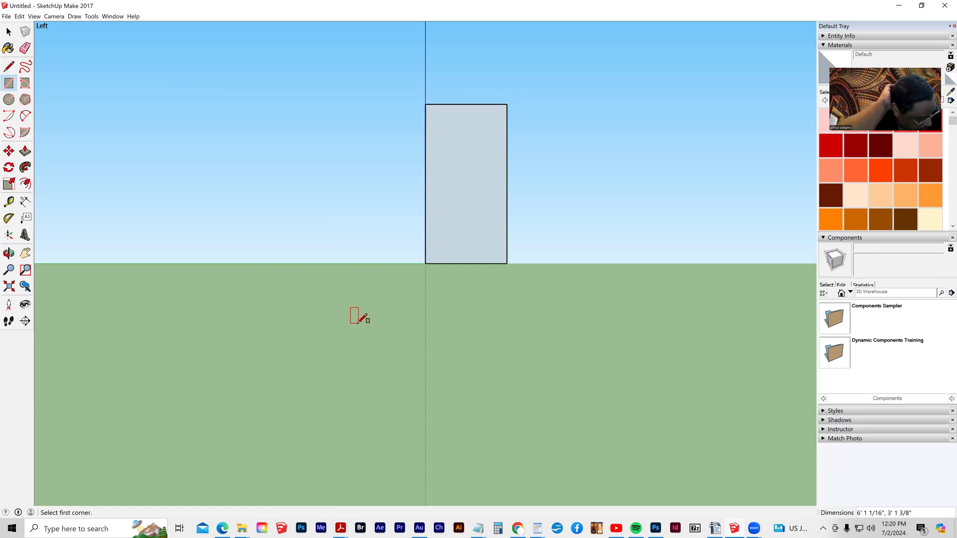
- Draw a two-point arc for the bowl from near the outer end of the rectangle's top edge to just beside the vertical axis
{"action": "mouse_move", "coordinate": [378, 339]}
{"action": "middle_mouse_down"}
{"action": "mouse_move", "coordinate": [241, 487]}
{"action": "mouse_move", "coordinate": [249, 485]}
{"action": "middle_mouse_up"}
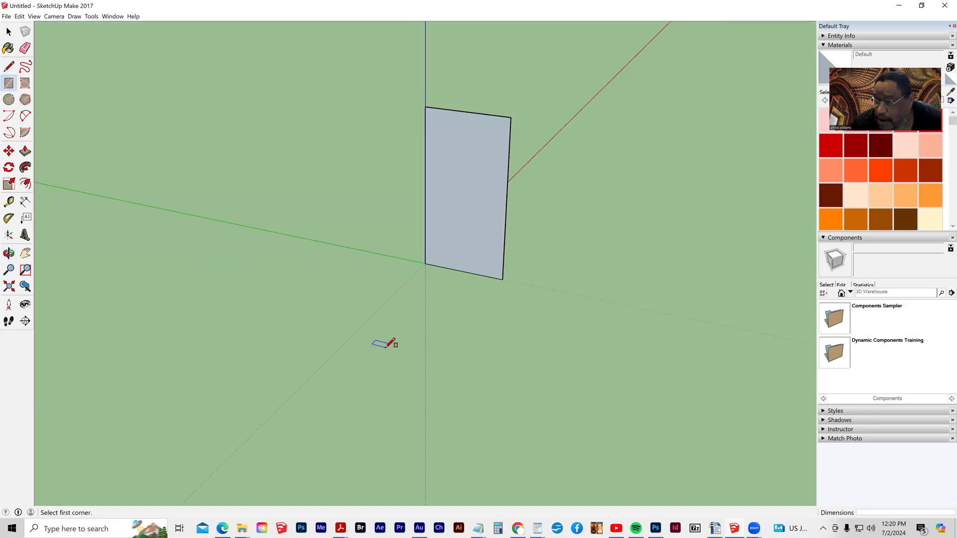
{"action": "middle_click_drag", "start_coordinate": [297, 323], "coordinate": [425, 306]}
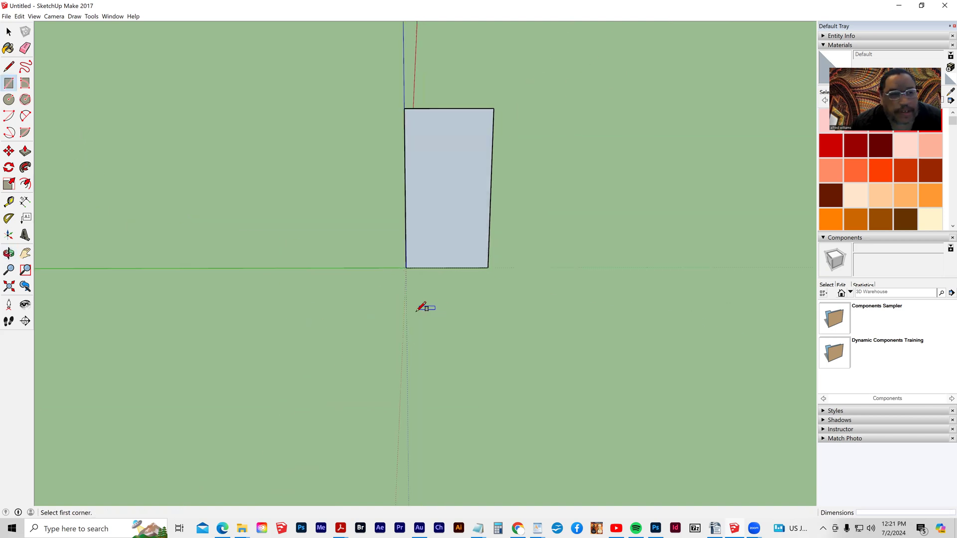
{"action": "left_click", "coordinate": [26, 116]}
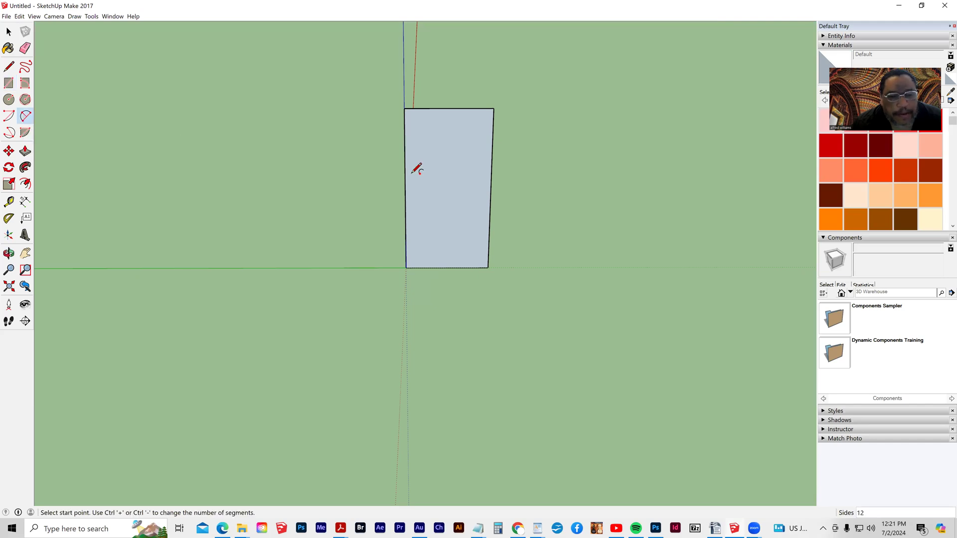
{"action": "left_click", "coordinate": [483, 108]}
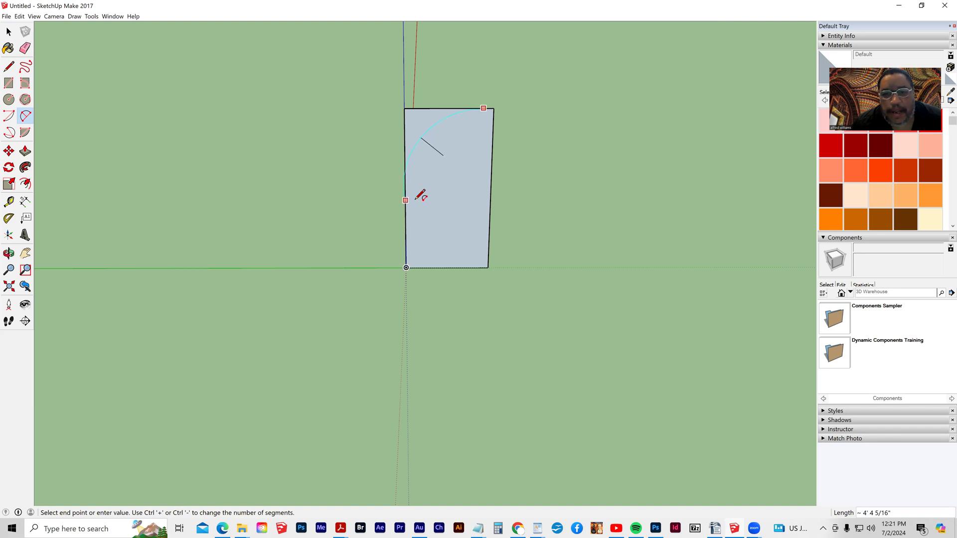
{"action": "scroll", "coordinate": [420, 200], "scroll_direction": "up", "scroll_amount": 3}
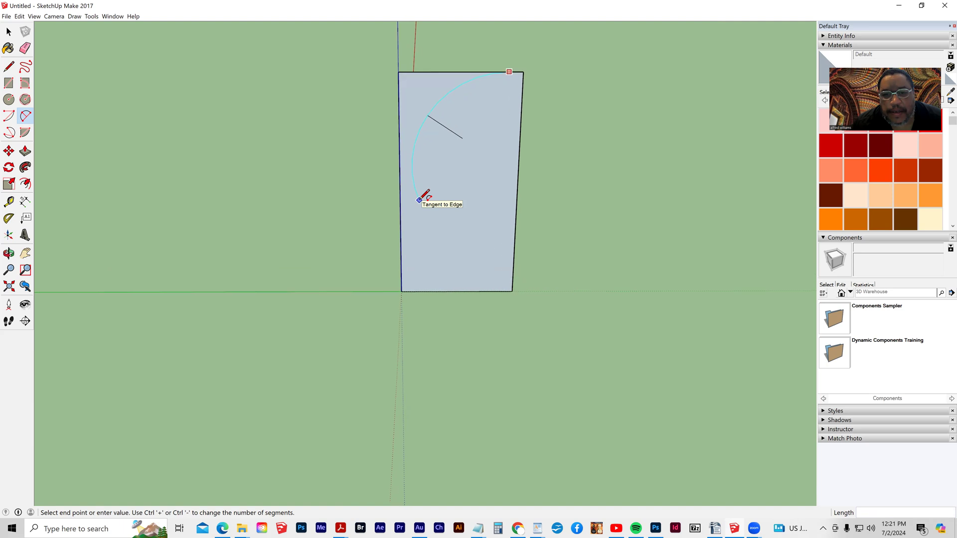
{"action": "left_click", "coordinate": [409, 202]}
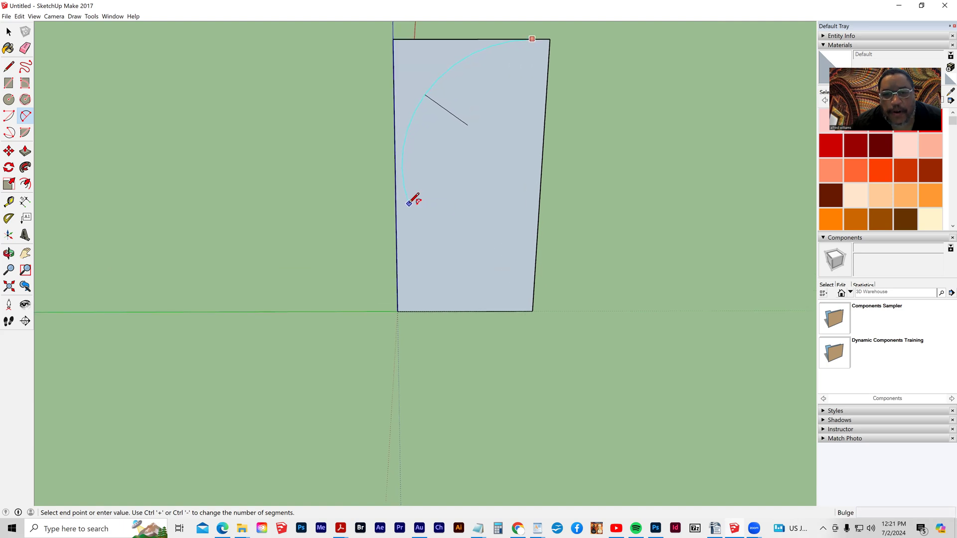
{"action": "left_click", "coordinate": [447, 191]}
{"action": "scroll", "coordinate": [465, 214], "scroll_direction": "up", "scroll_amount": 1}
{"action": "scroll", "coordinate": [462, 214], "scroll_direction": "down", "scroll_amount": 2}
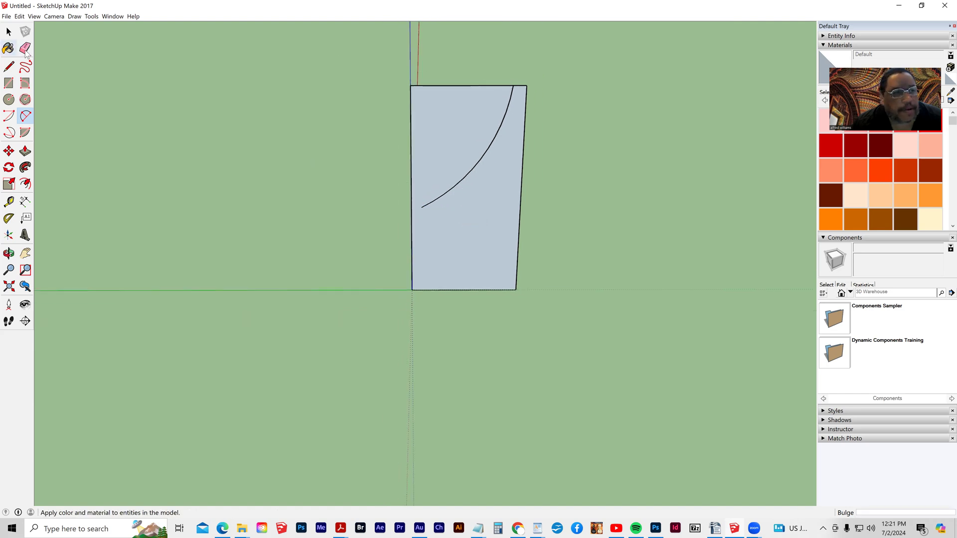
- Try to draw a straight stem line down from the lower end of the bowl arc
{"action": "left_click", "coordinate": [9, 67]}
{"action": "left_click", "coordinate": [421, 207]}
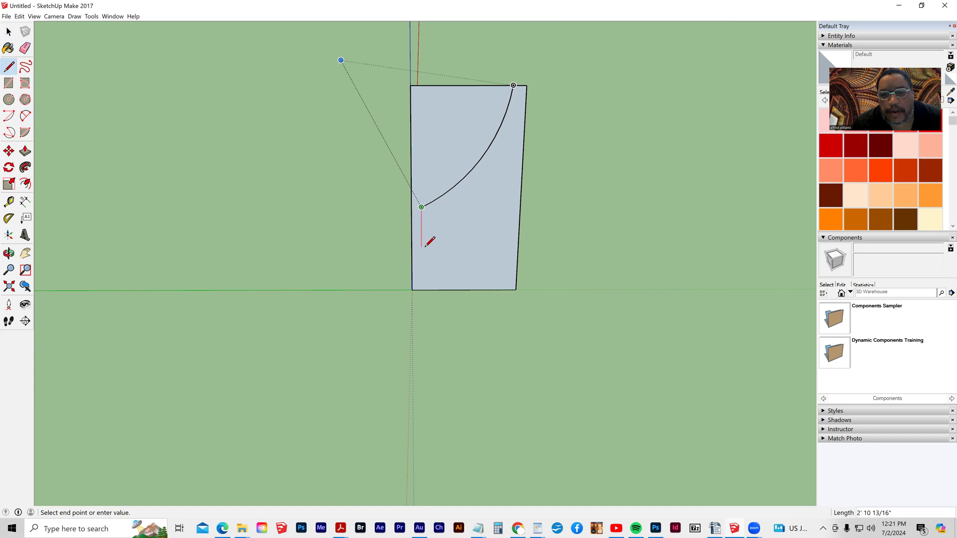
{"action": "left_click", "coordinate": [421, 248]}
{"action": "left_click", "coordinate": [421, 248]}
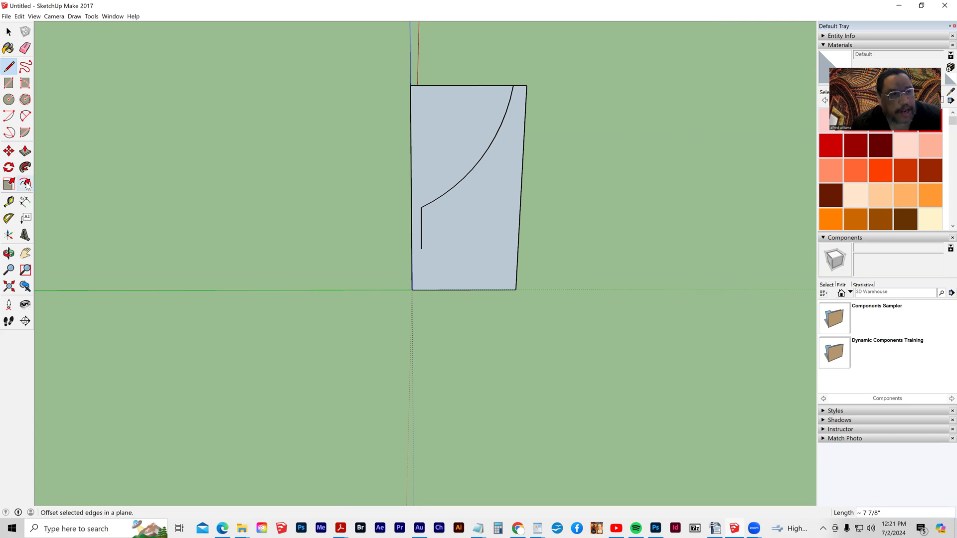
{"action": "left_click", "coordinate": [25, 115]}
{"action": "left_click", "coordinate": [421, 248]}
{"action": "middle_click_drag", "start_coordinate": [463, 279], "coordinate": [495, 271]}
{"action": "middle_click_drag", "start_coordinate": [386, 309], "coordinate": [620, 295]}
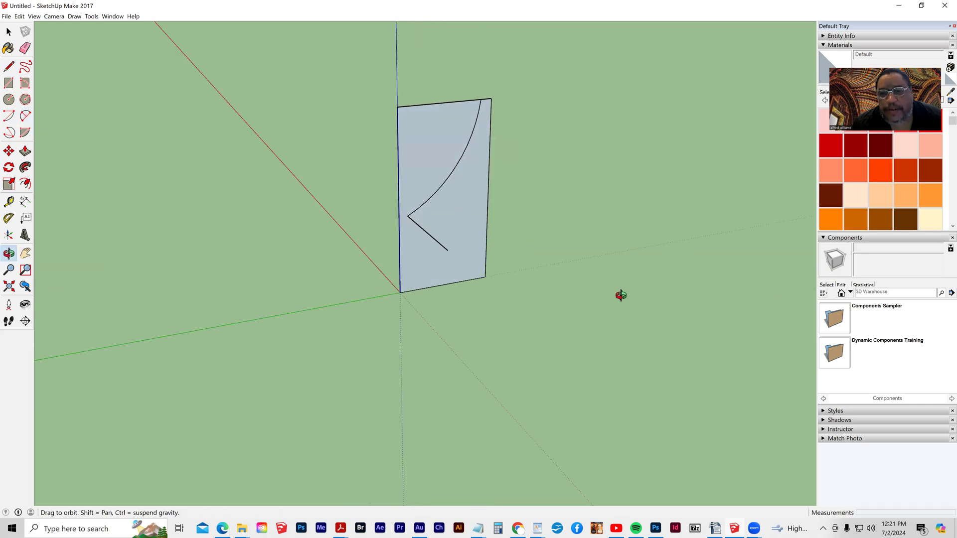
{"action": "key", "text": "Escape"}
- Draw a vertical stem line down from the bowl arc's lower end, then a sloped line to the rectangle's lower outer corner
{"action": "middle_click_drag", "start_coordinate": [493, 357], "coordinate": [147, 162]}
{"action": "key", "text": "l"}
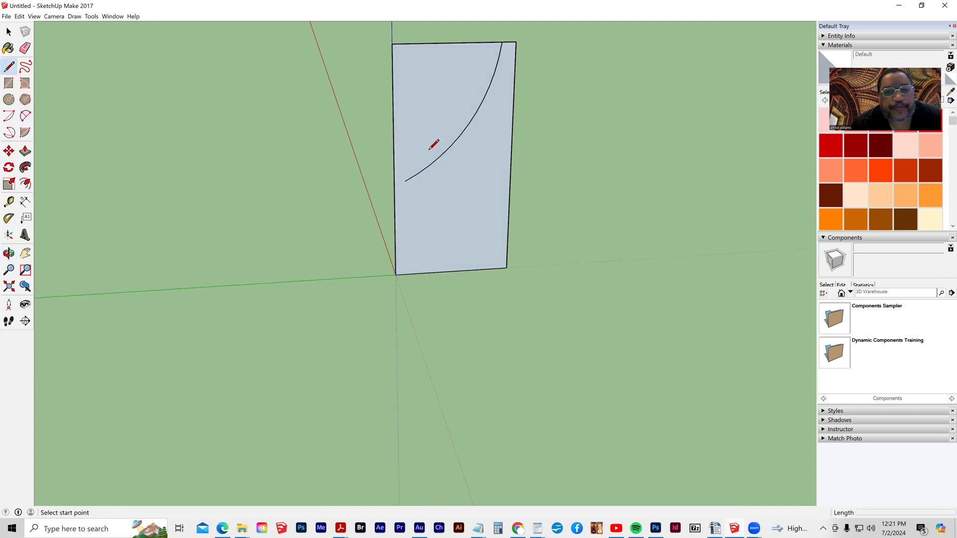
{"action": "left_click", "coordinate": [405, 181]}
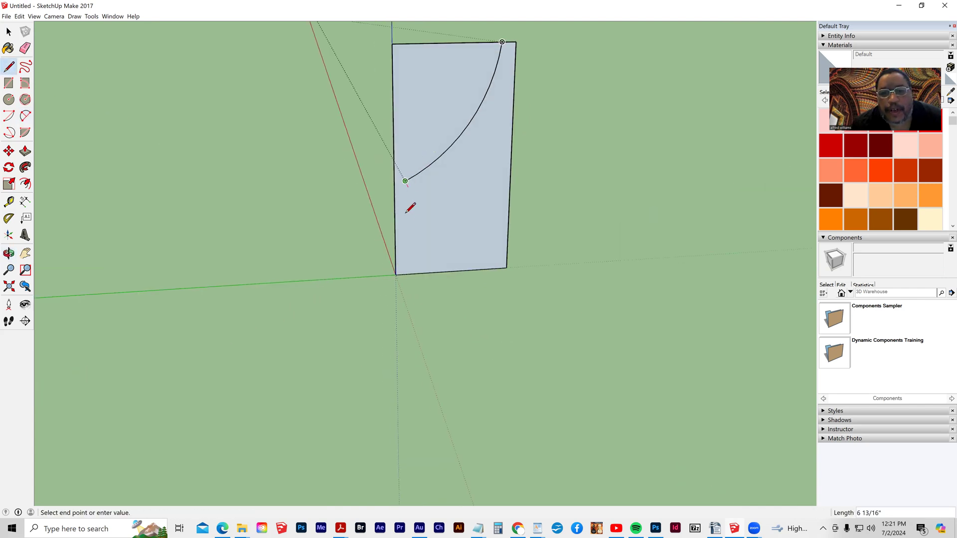
{"action": "left_click", "coordinate": [406, 237]}
{"action": "middle_click_drag", "start_coordinate": [517, 246], "coordinate": [446, 193]}
{"action": "left_click", "coordinate": [530, 289]}
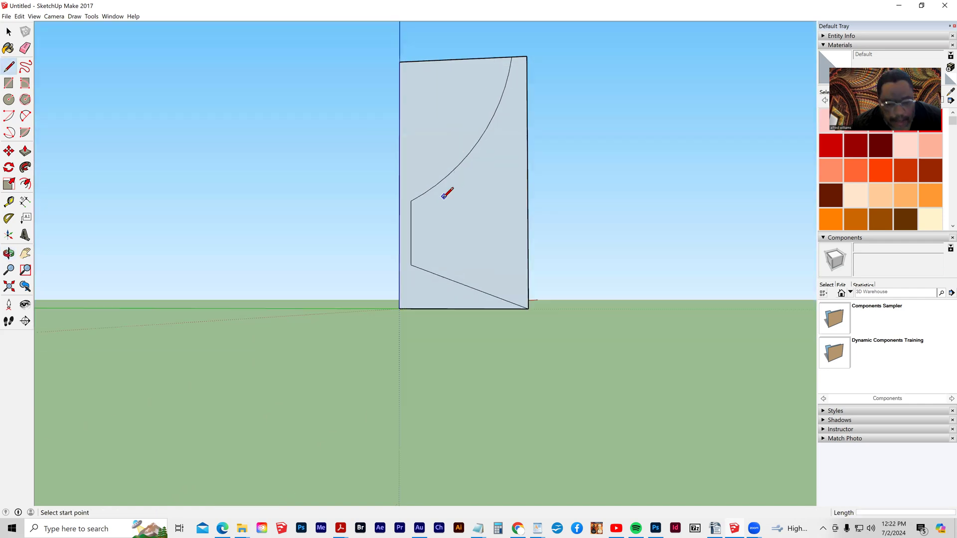
- Draw a shallow downward-bulging two-point arc for the foot from the stem's lower end to the rectangle's lower outer corner
{"action": "left_click", "coordinate": [26, 115]}
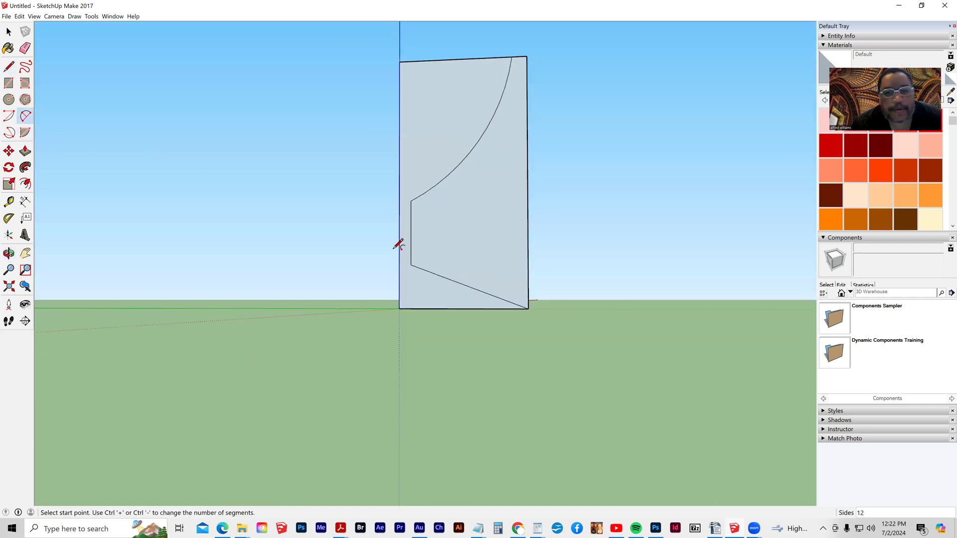
{"action": "left_click", "coordinate": [410, 264]}
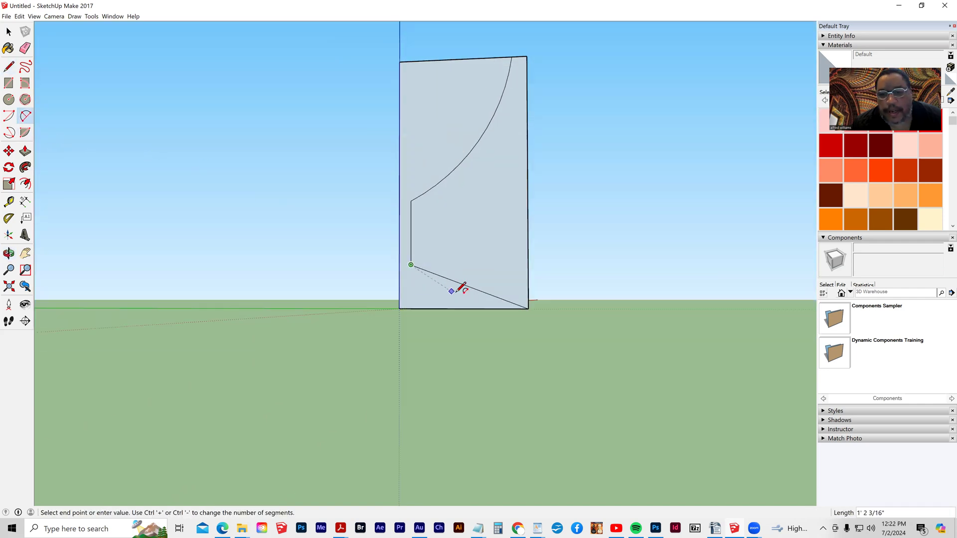
{"action": "left_click", "coordinate": [528, 309]}
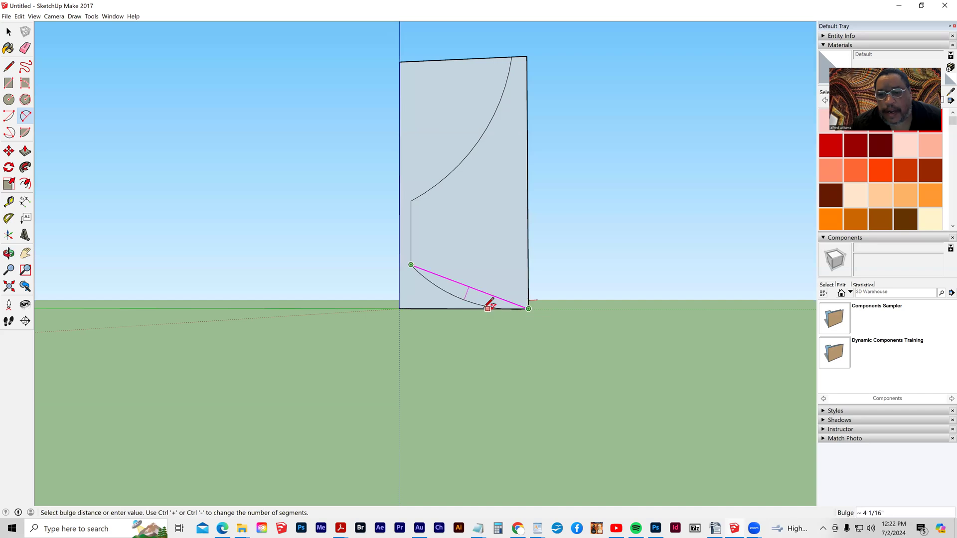
{"action": "left_click", "coordinate": [469, 291]}
- Erase the straight sloped line above the foot arc, the rectangle's outer vertical edge and the leftover stub of its top edge
{"action": "middle_click_drag", "start_coordinate": [502, 299], "coordinate": [448, 360]}
{"action": "scroll", "coordinate": [455, 260], "scroll_direction": "down", "scroll_amount": 2}
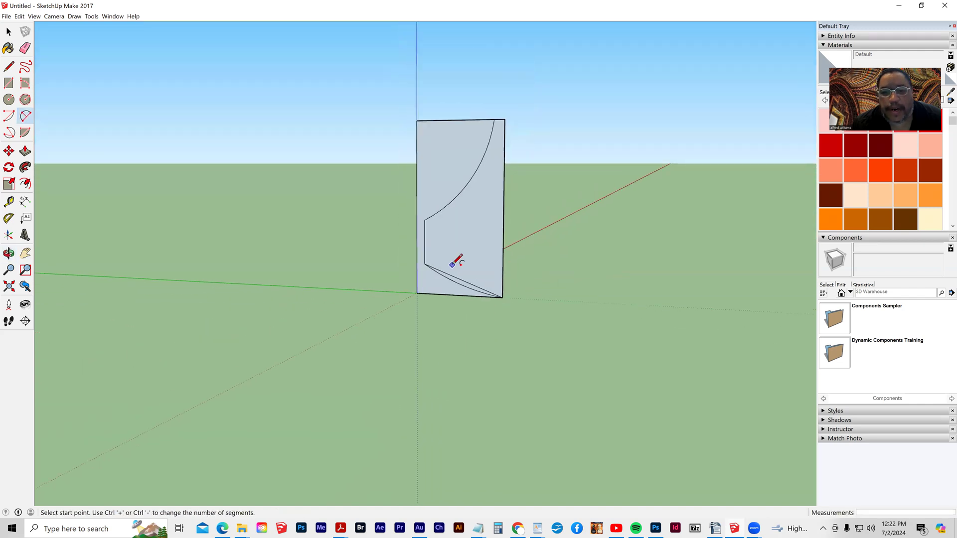
{"action": "left_click", "coordinate": [25, 48]}
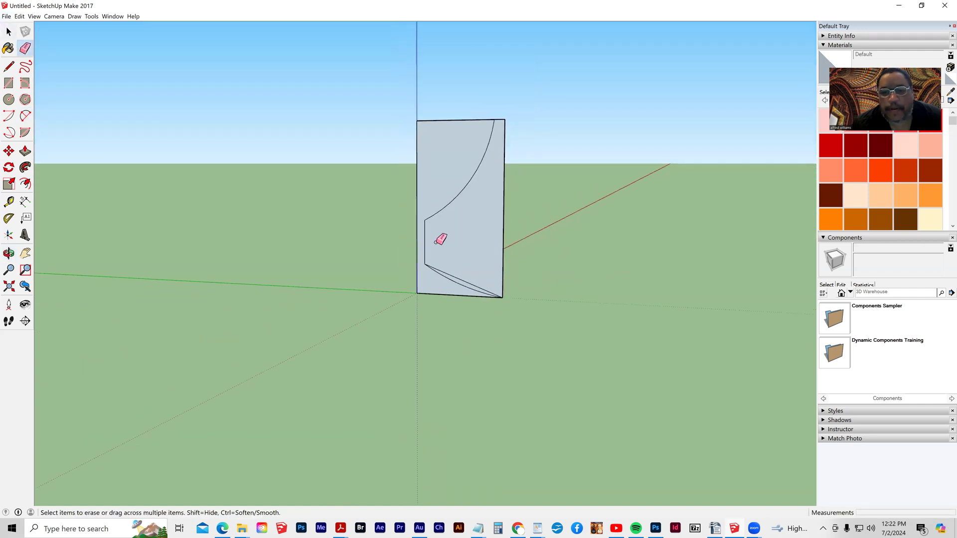
{"action": "left_click", "coordinate": [451, 275]}
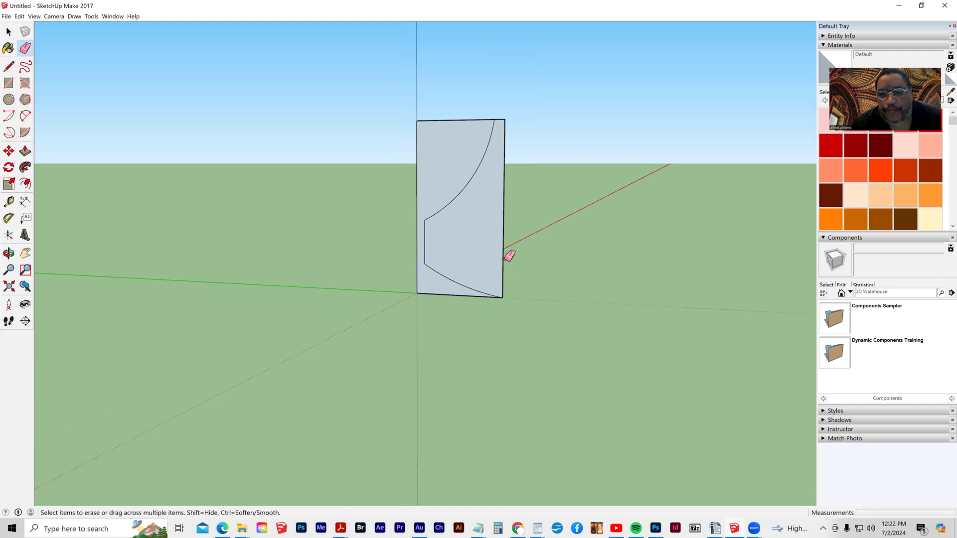
{"action": "left_click", "coordinate": [503, 255]}
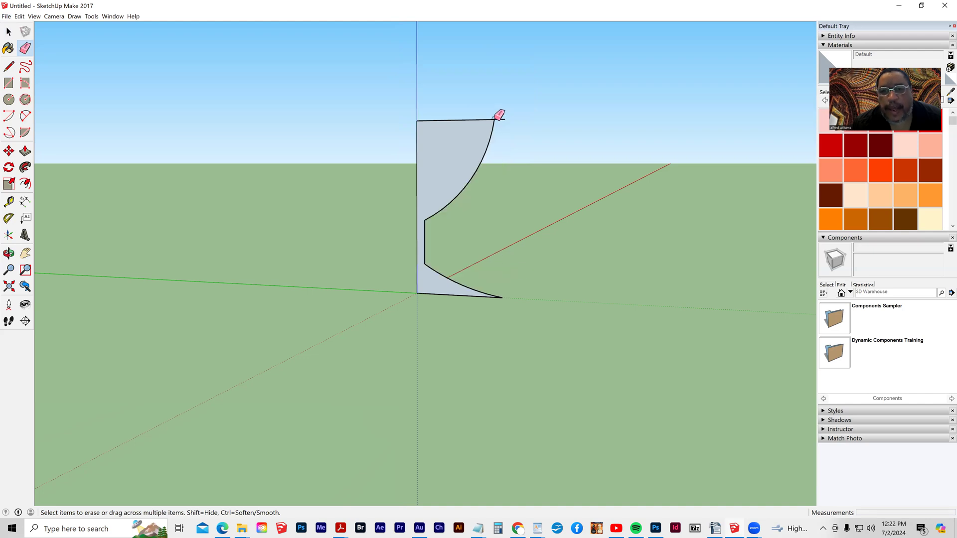
- Draw a horizontal circle centred on the origin beneath the profile, with a radius of about 4' 3"
{"action": "middle_click_drag", "start_coordinate": [506, 175], "coordinate": [468, 216]}
{"action": "left_click", "coordinate": [9, 99]}
{"action": "middle_click_drag", "start_coordinate": [380, 278], "coordinate": [418, 372]}
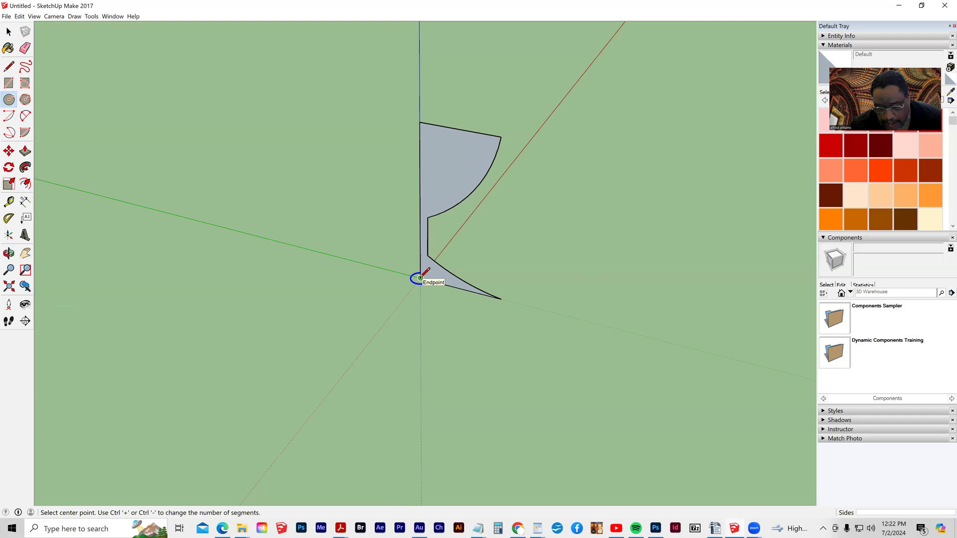
{"action": "key", "text": "Left"}
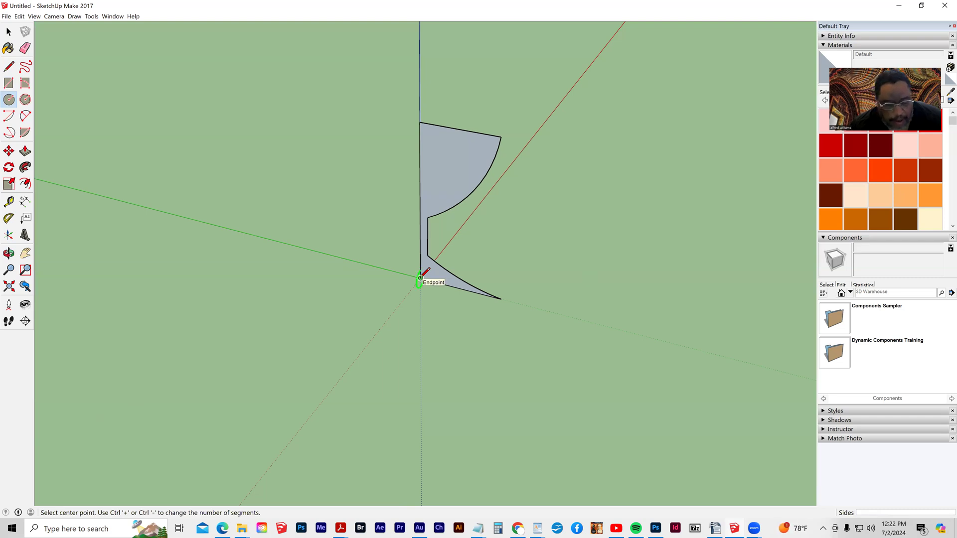
{"action": "key", "text": "Right"}
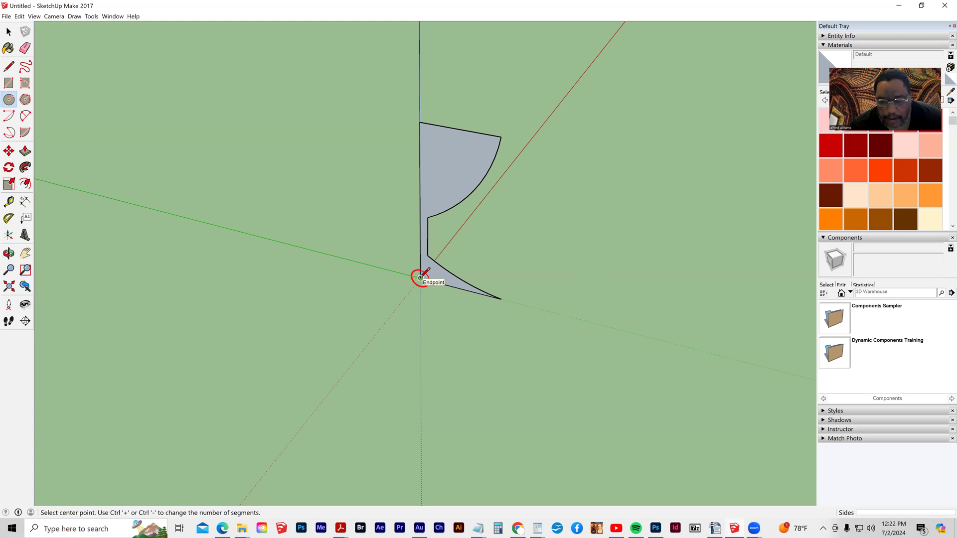
{"action": "key", "text": "Up"}
{"action": "left_click", "coordinate": [421, 278]}
{"action": "left_click", "coordinate": [527, 313]}
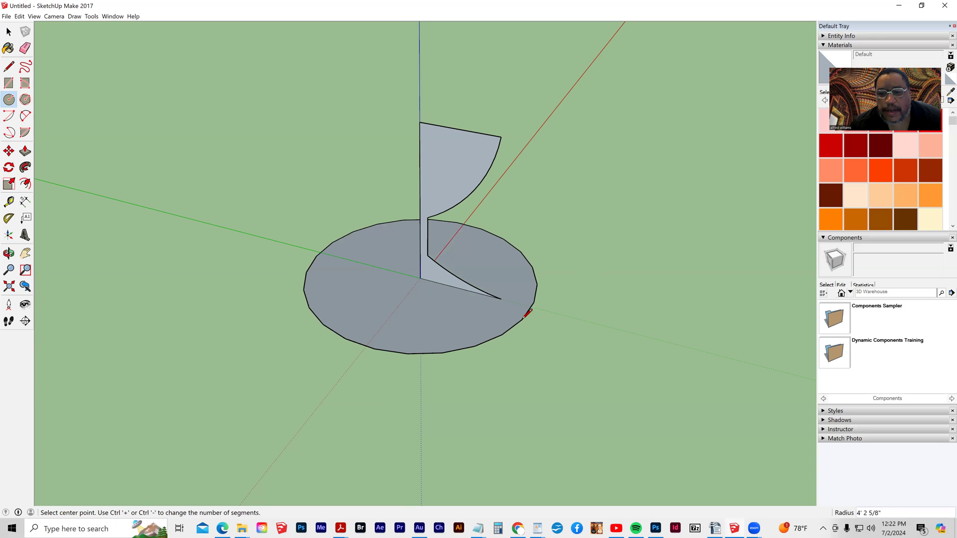
- Revolve the goblet profile around the selected circle's edge with Follow Me
{"action": "left_click", "coordinate": [7, 34]}
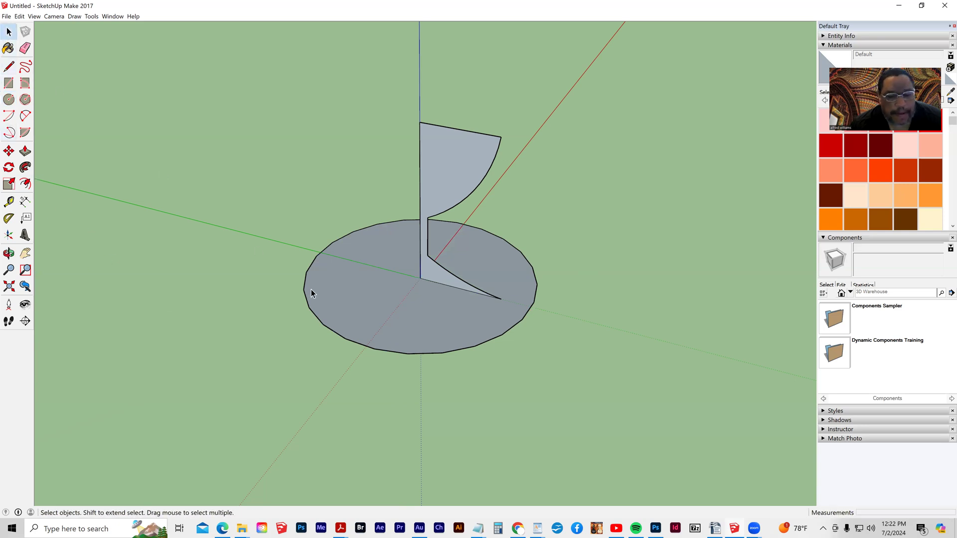
{"action": "left_click", "coordinate": [345, 338]}
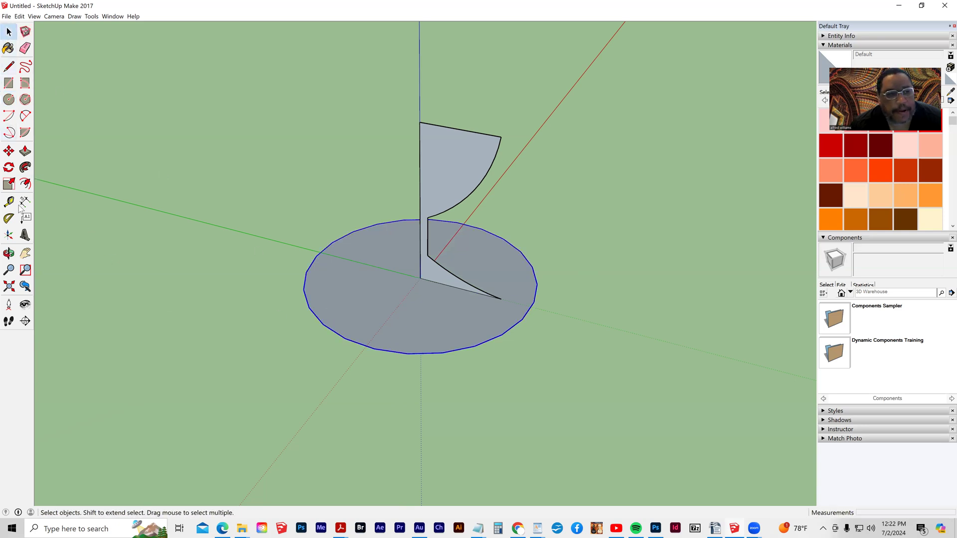
{"action": "left_click", "coordinate": [25, 167]}
{"action": "left_click", "coordinate": [438, 166]}
{"action": "middle_click_drag", "start_coordinate": [352, 271], "coordinate": [324, 284]}
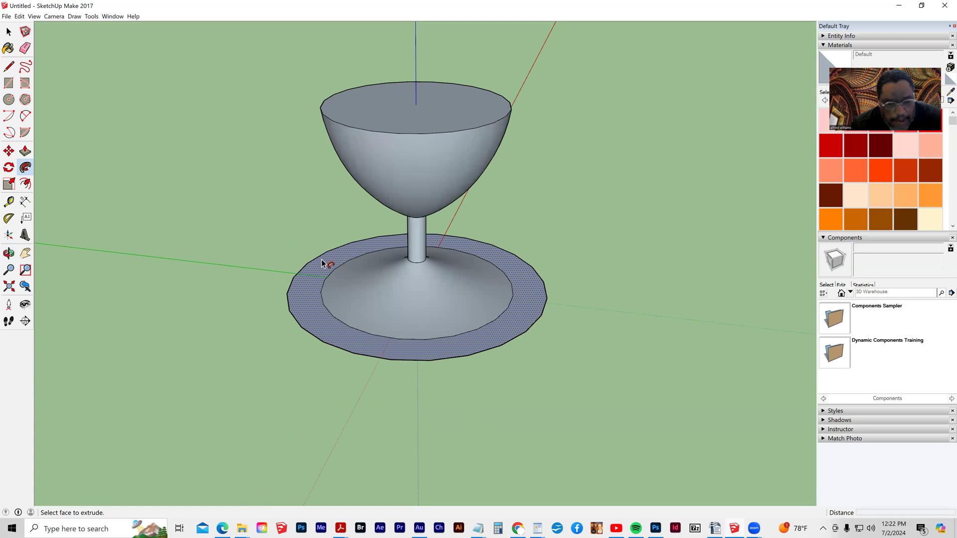
- Undo the Follow Me revolve of the goblet profile
{"action": "key", "text": "ctrl+z"}
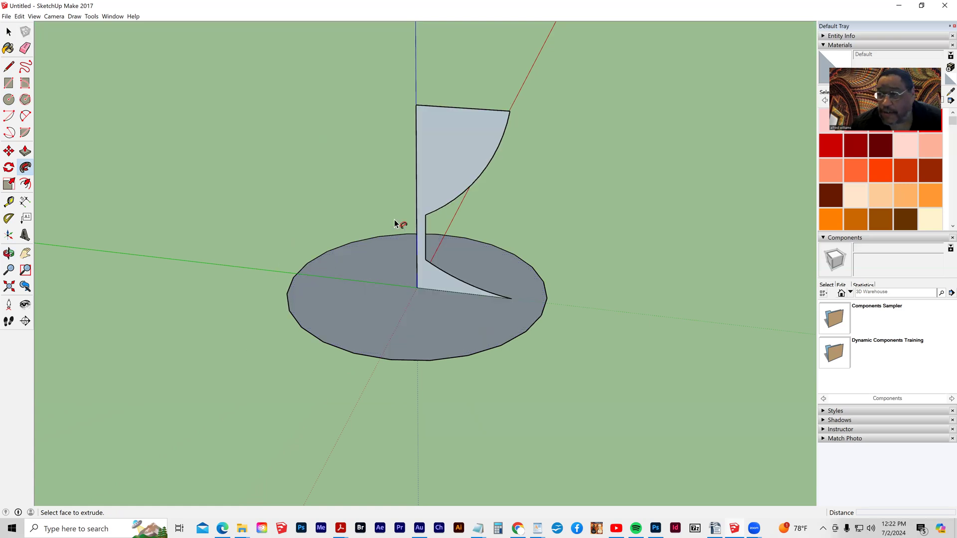
{"action": "middle_click_drag", "start_coordinate": [350, 238], "coordinate": [414, 151]}
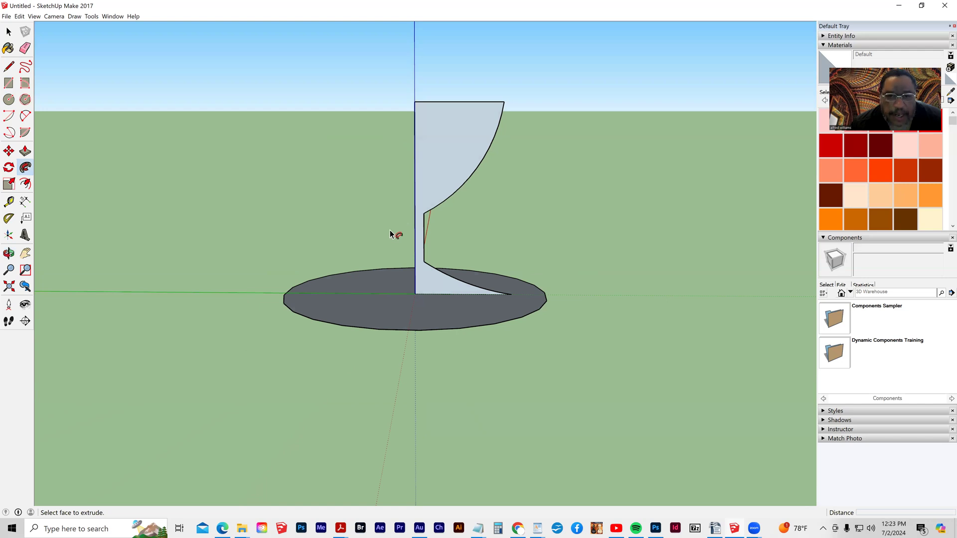
- Offset the profile's outer edges, made up of the bowl curve, stem line and foot curve, inward by about 2 5/16"
{"action": "left_click", "coordinate": [8, 31]}
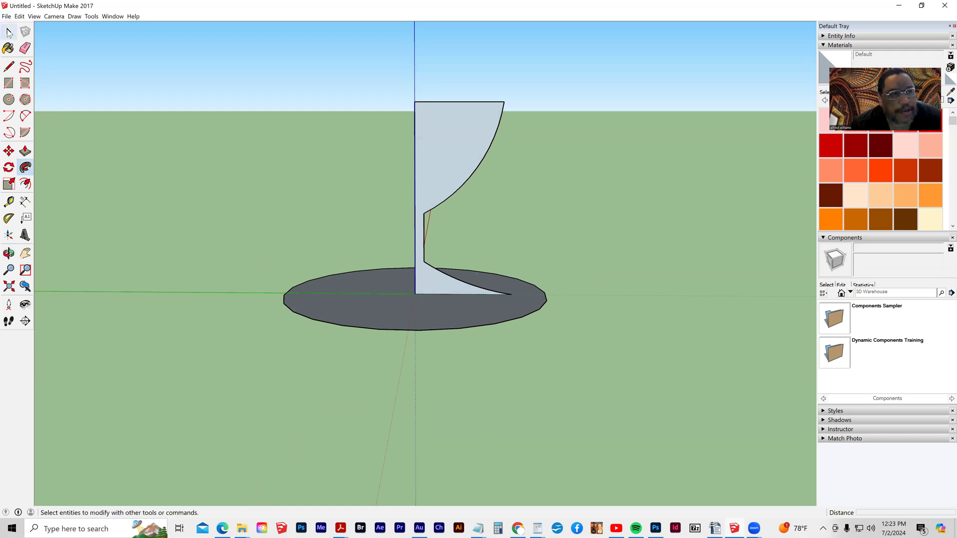
{"action": "left_click", "coordinate": [489, 146]}
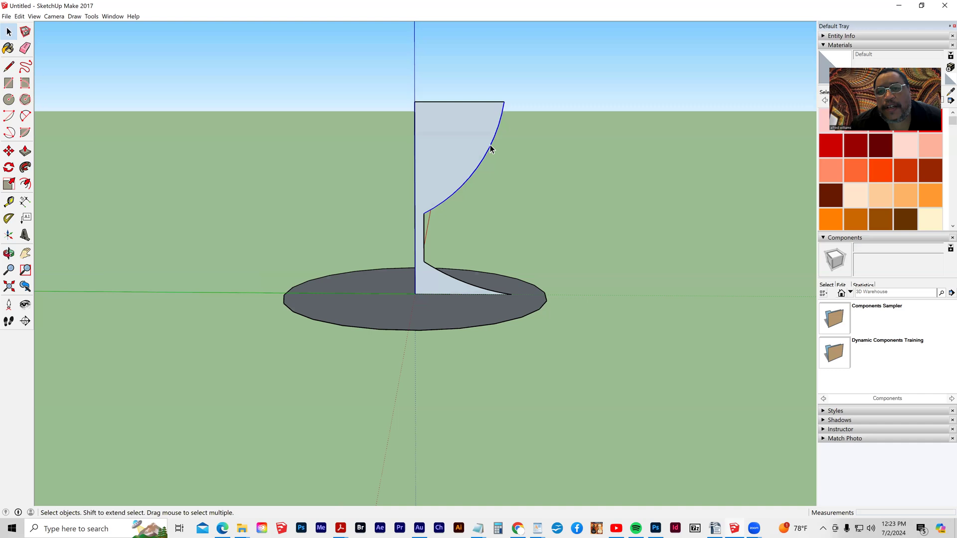
{"action": "left_click", "coordinate": [424, 239], "text": "shift"}
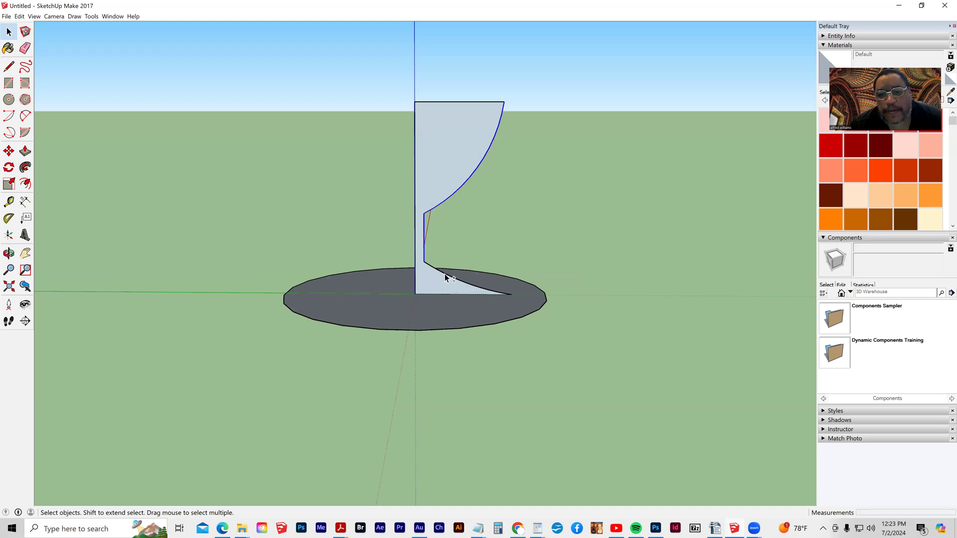
{"action": "left_click", "coordinate": [25, 184]}
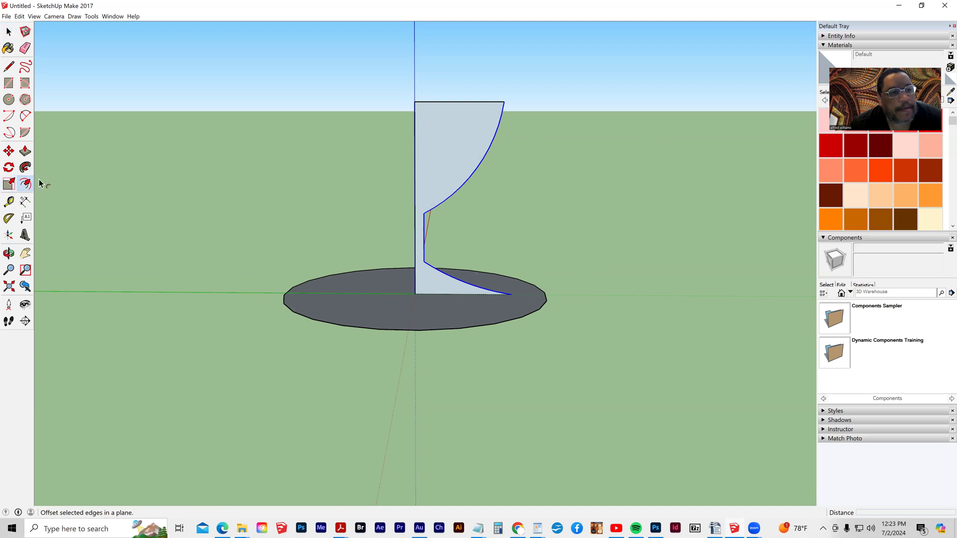
{"action": "left_click", "coordinate": [450, 195]}
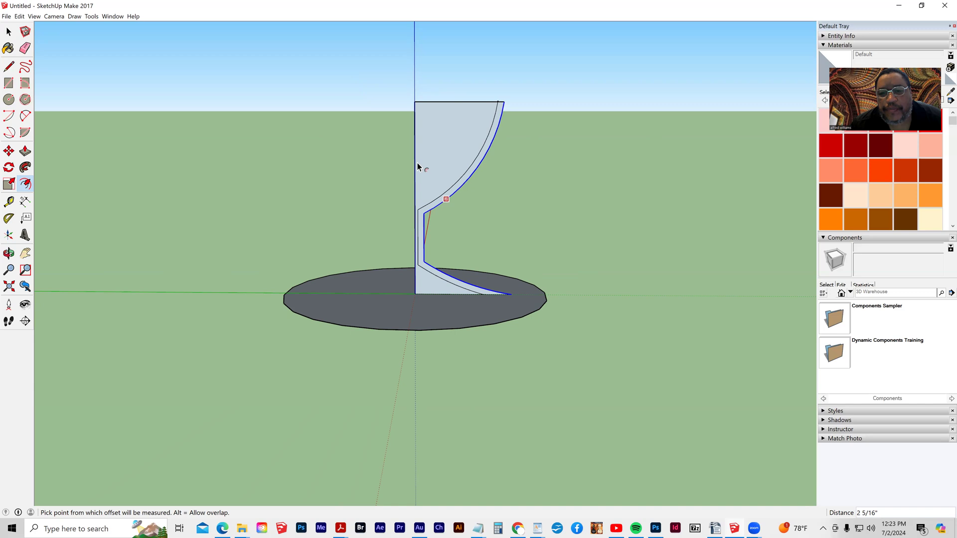
{"action": "left_click", "coordinate": [411, 143]}
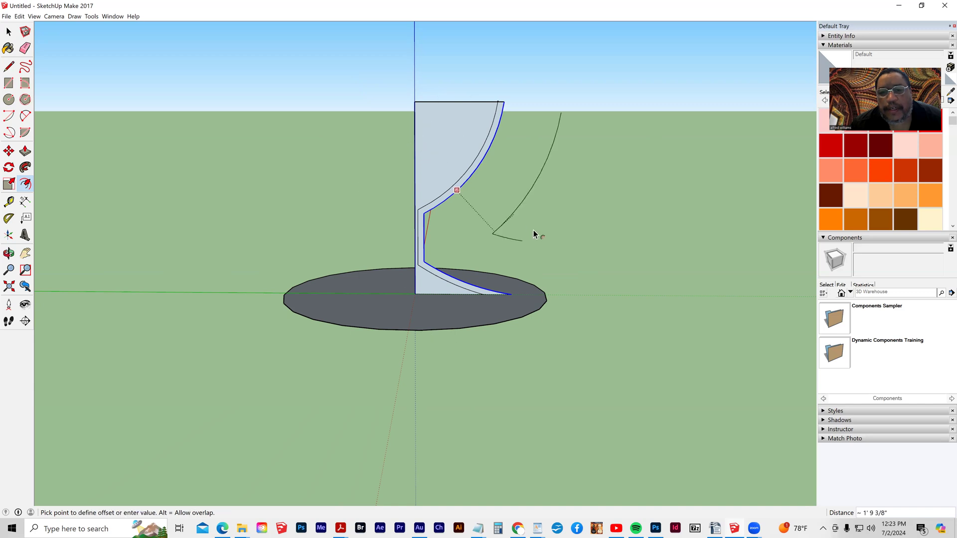
{"action": "left_click", "coordinate": [529, 232]}
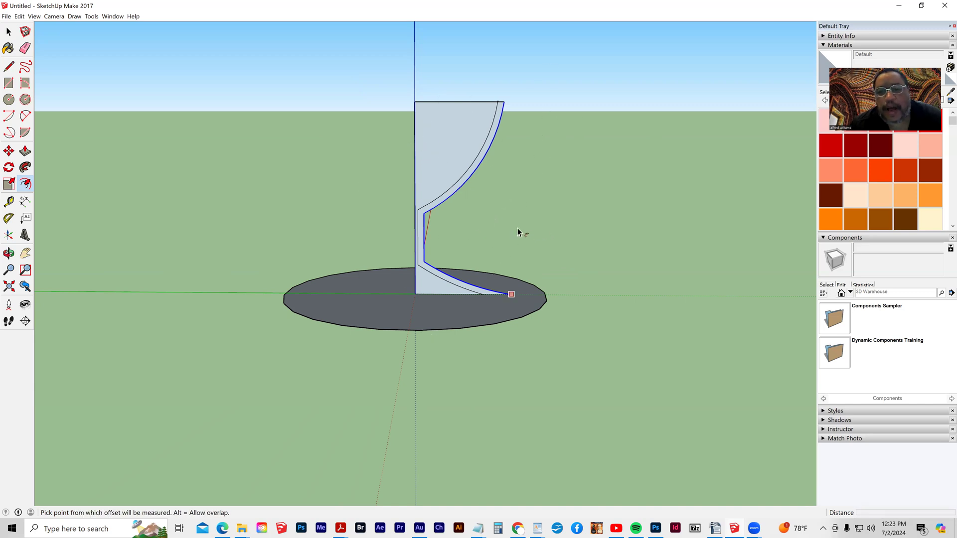
{"action": "middle_click_drag", "start_coordinate": [487, 230], "coordinate": [480, 248]}
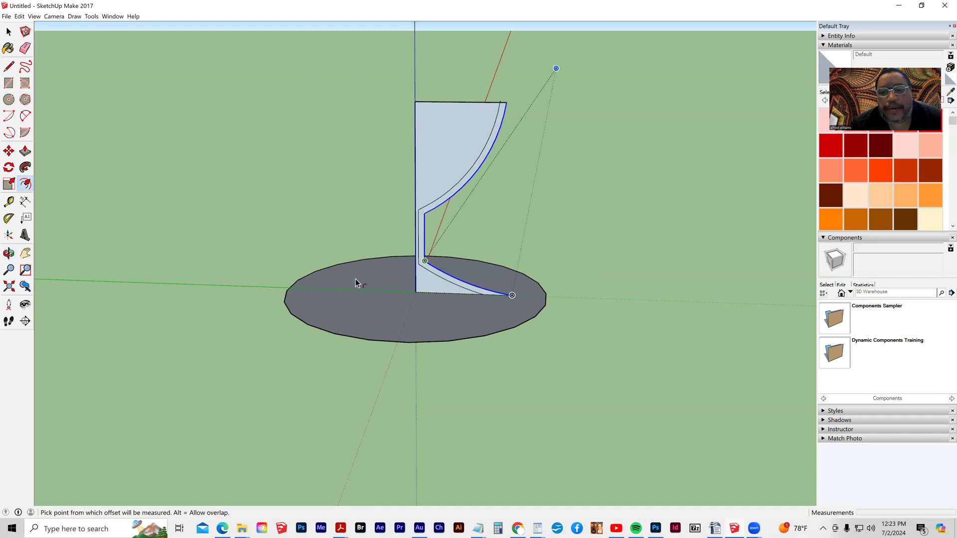
- Erase the profile's top edge between the centre axis and the offset line, leaving only the thin wall strip
{"action": "left_click", "coordinate": [14, 34]}
{"action": "left_click", "coordinate": [25, 48]}
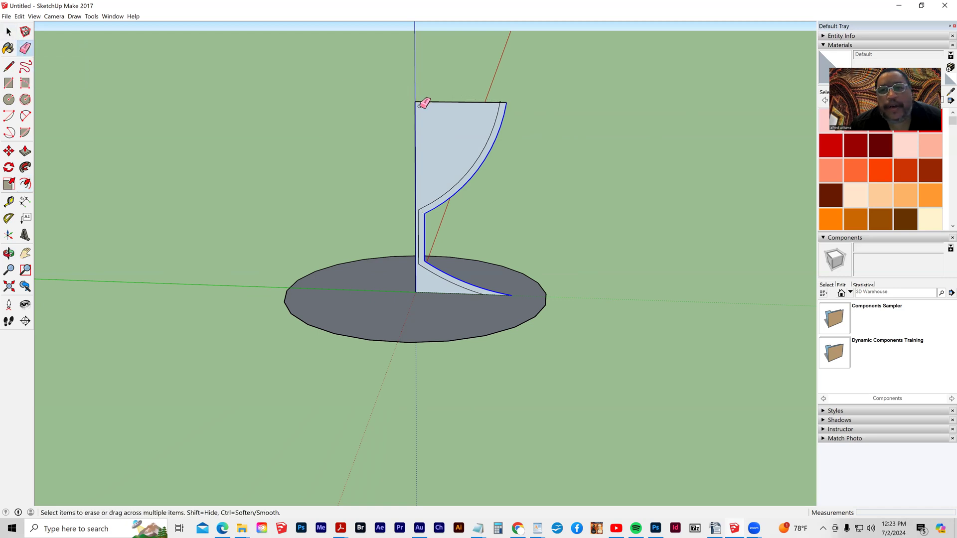
{"action": "left_click", "coordinate": [418, 99]}
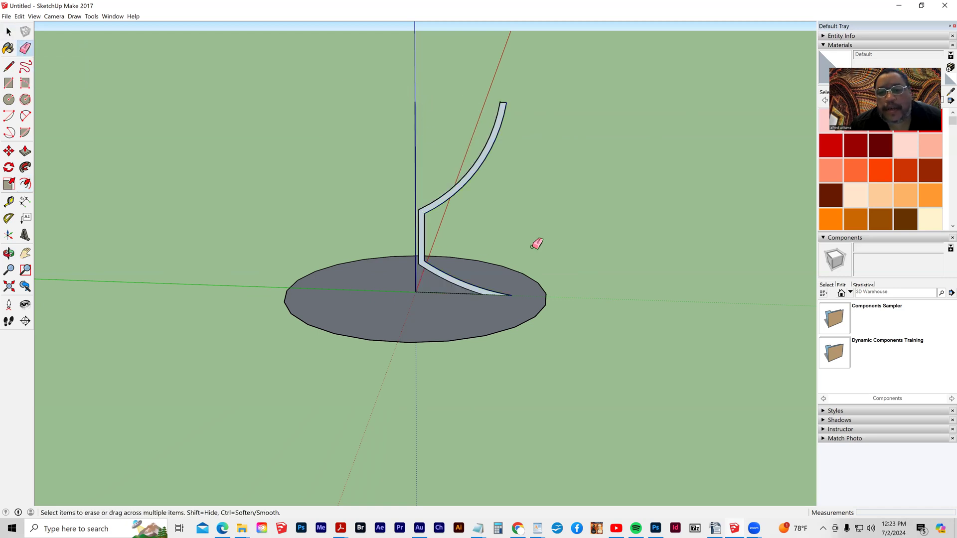
- Erase the short straight edge across the wall's upper end at the goblet's rim
{"action": "left_click", "coordinate": [25, 253]}
{"action": "left_click_drag", "start_coordinate": [523, 144], "coordinate": [451, 337]}
{"action": "scroll", "coordinate": [440, 320], "scroll_direction": "up", "scroll_amount": 6}
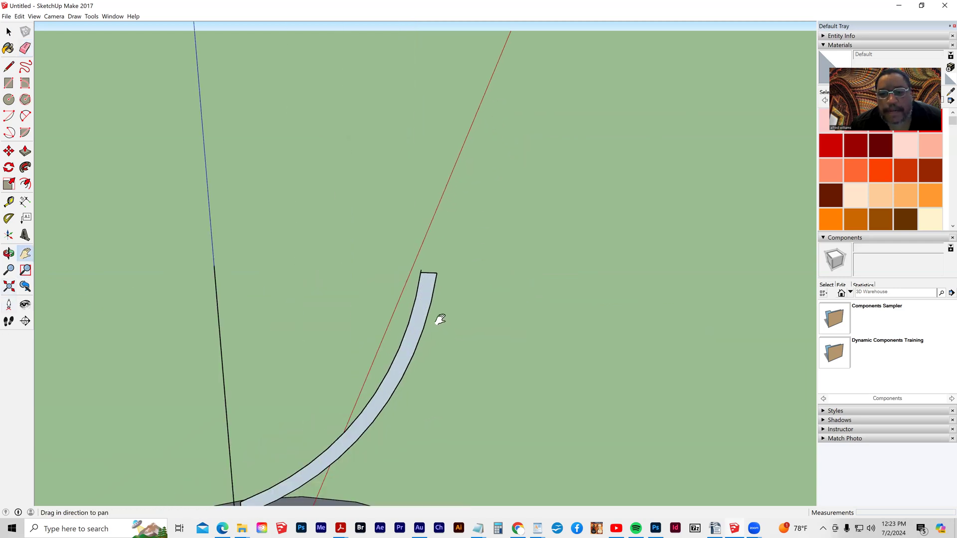
{"action": "left_click", "coordinate": [25, 48]}
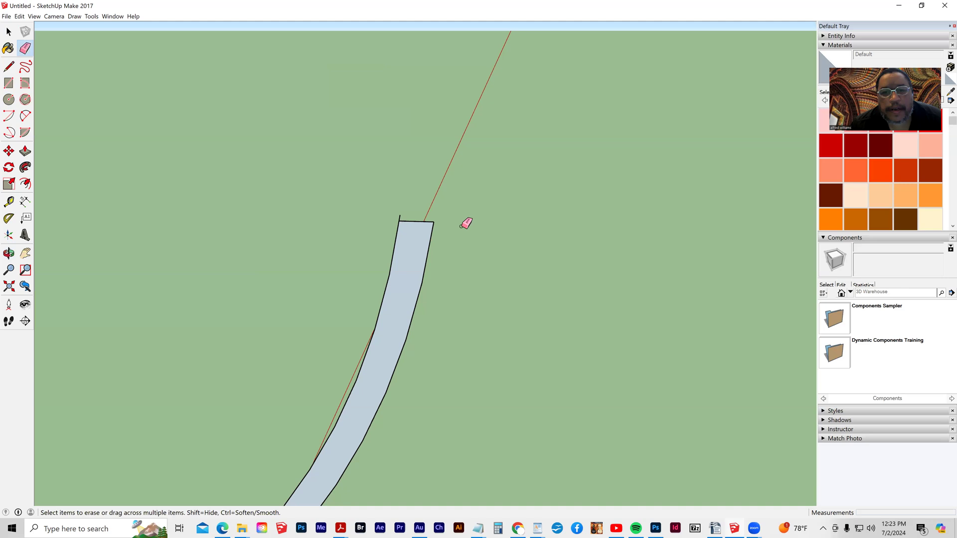
{"action": "left_click", "coordinate": [418, 221]}
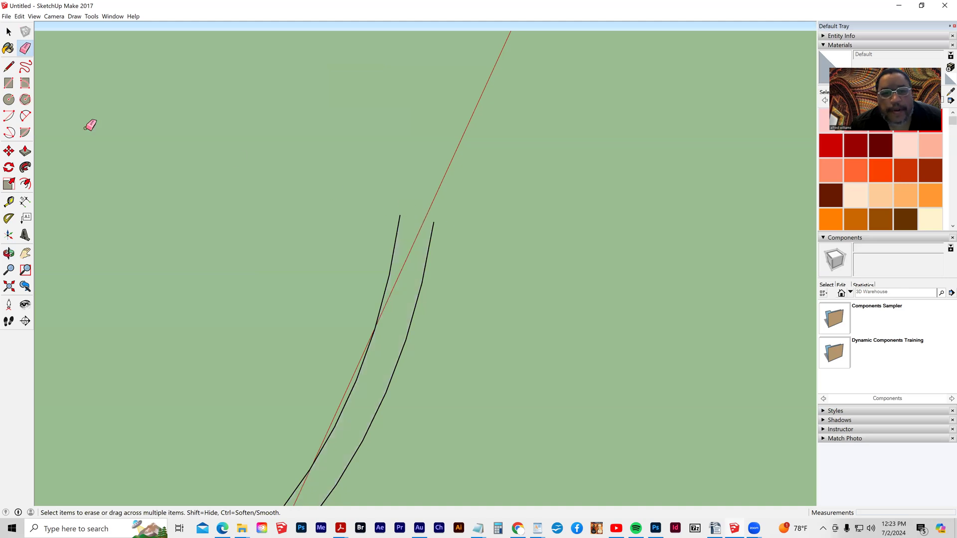
- Close the rim with an outward-bulging two-point arc between the two wall ends, with a radius of about 1 3/16"
{"action": "left_click", "coordinate": [31, 117]}
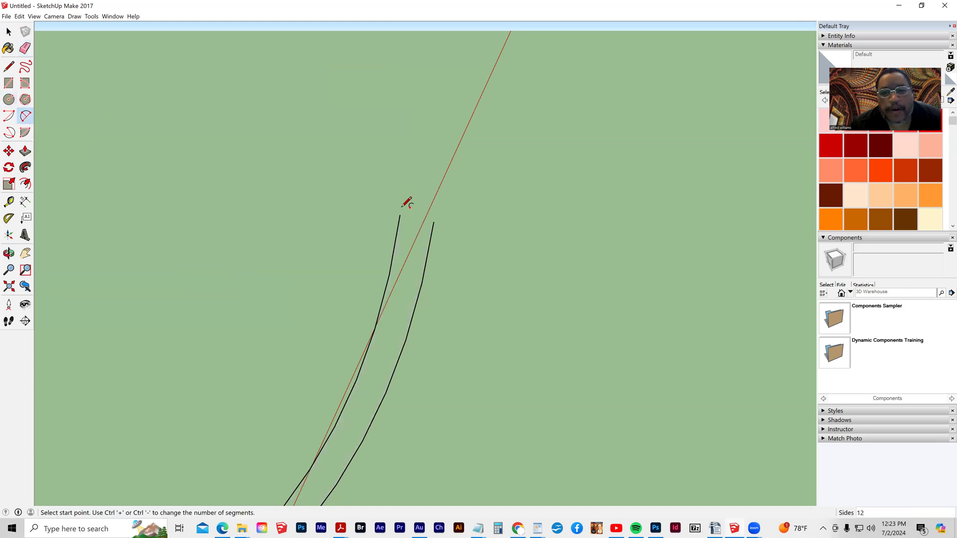
{"action": "left_click", "coordinate": [400, 215]}
{"action": "left_click", "coordinate": [434, 222]}
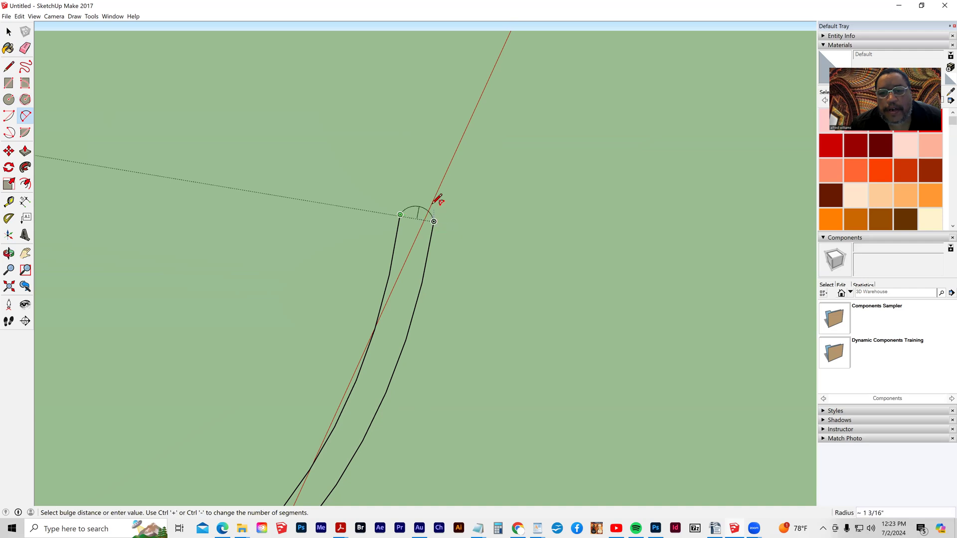
{"action": "left_click", "coordinate": [416, 203]}
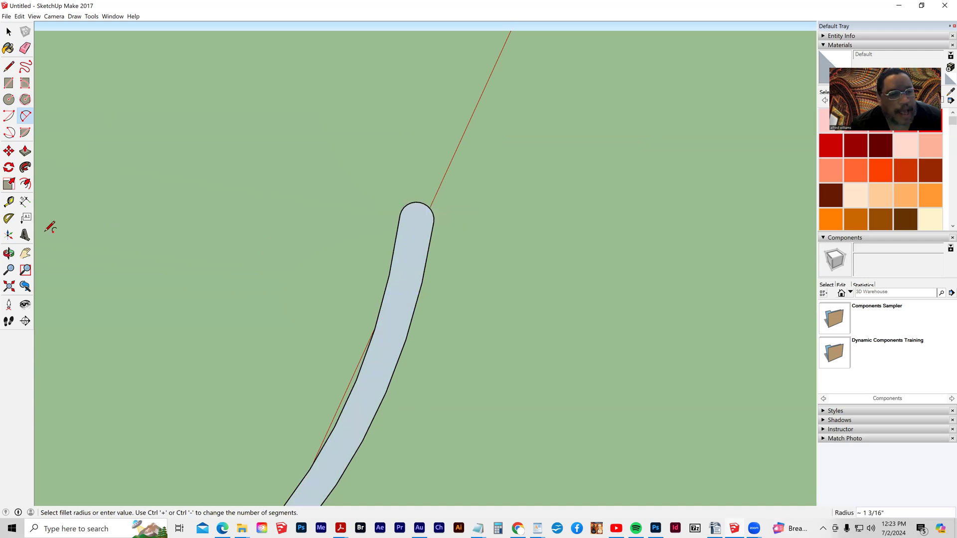
- Examine the hollow profile's stem, foot and gap to the centre axis above the circle
{"action": "left_click", "coordinate": [25, 270]}
{"action": "left_click", "coordinate": [26, 253]}
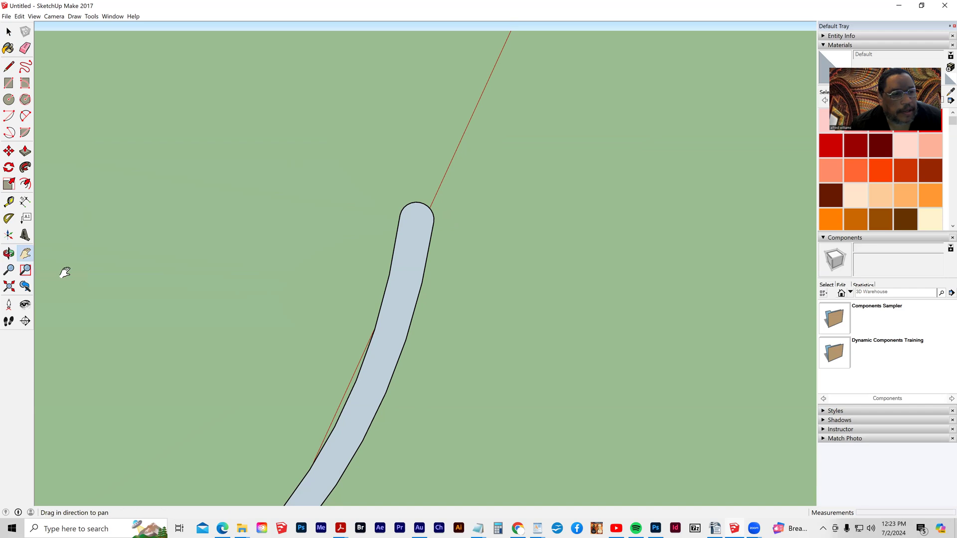
{"action": "scroll", "coordinate": [141, 260], "scroll_direction": "down", "scroll_amount": 4}
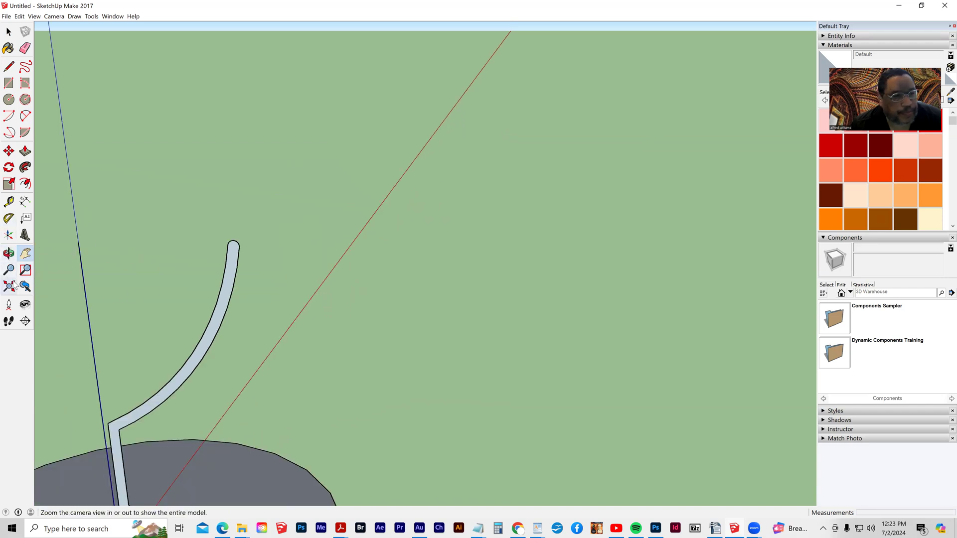
{"action": "key", "text": "space"}
{"action": "left_click", "coordinate": [25, 253]}
{"action": "left_click_drag", "start_coordinate": [368, 140], "coordinate": [460, 16]}
{"action": "middle_click_drag", "start_coordinate": [384, 267], "coordinate": [394, 180]}
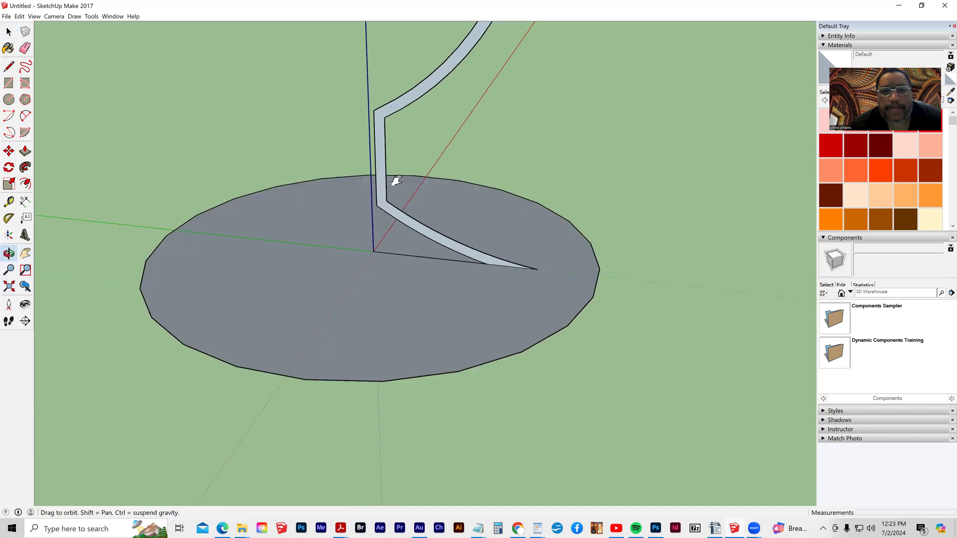
{"action": "middle_click_drag", "start_coordinate": [264, 265], "coordinate": [296, 228]}
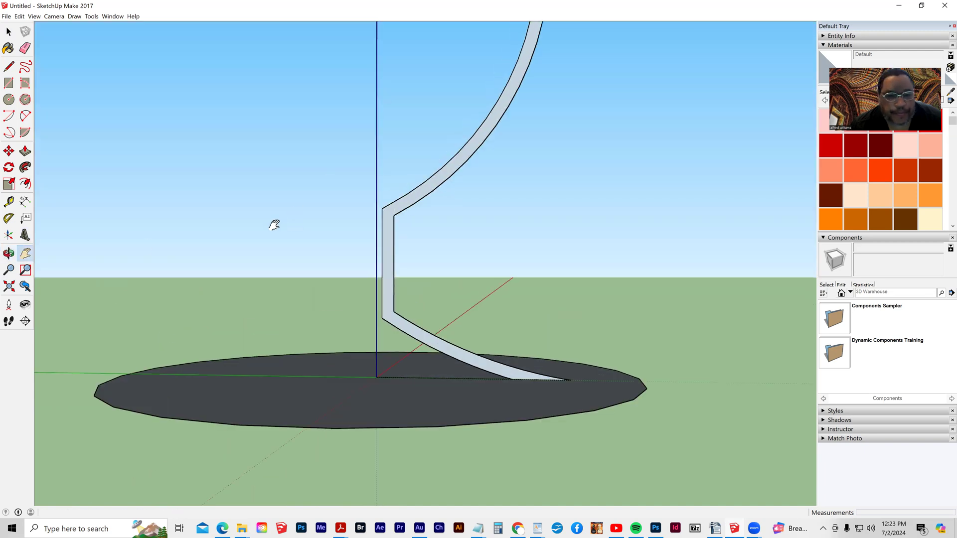
{"action": "left_click", "coordinate": [25, 253]}
{"action": "scroll", "coordinate": [239, 297], "scroll_direction": "down", "scroll_amount": 3}
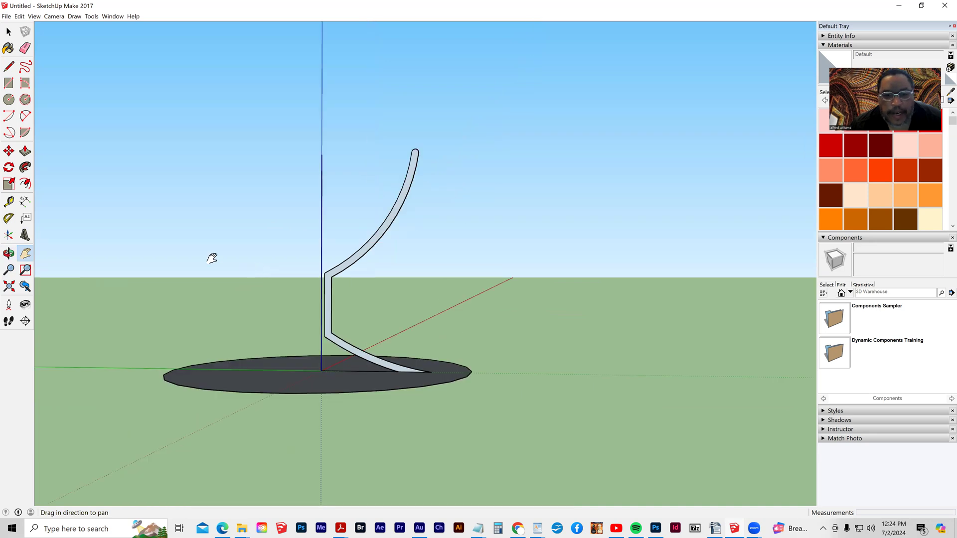
- Try to revolve the thin wall profile around the circle with Follow Me
{"action": "left_click", "coordinate": [8, 32]}
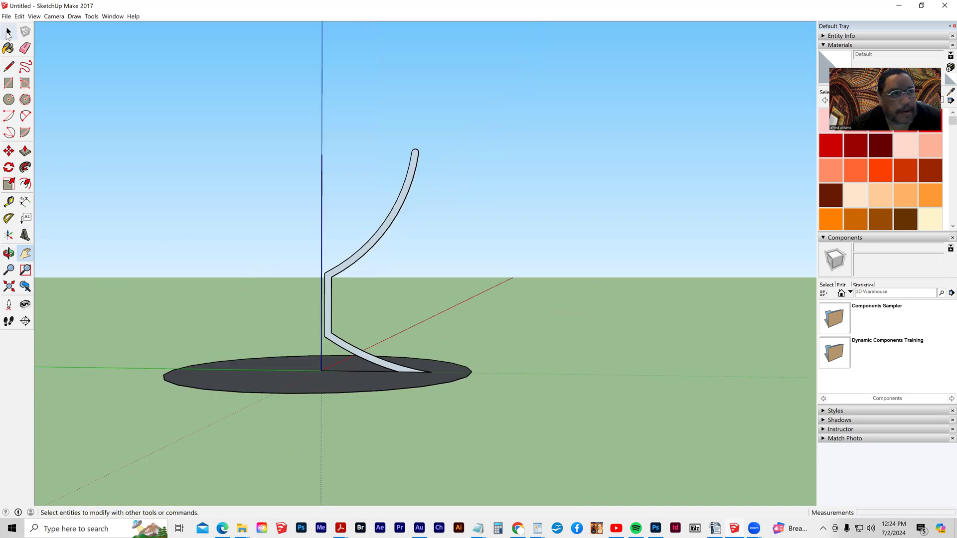
{"action": "left_click", "coordinate": [283, 396]}
{"action": "left_click", "coordinate": [24, 167]}
{"action": "left_click", "coordinate": [324, 292]}
{"action": "middle_click_drag", "start_coordinate": [324, 293], "coordinate": [264, 309]}
{"action": "key", "text": "ctrl+z"}
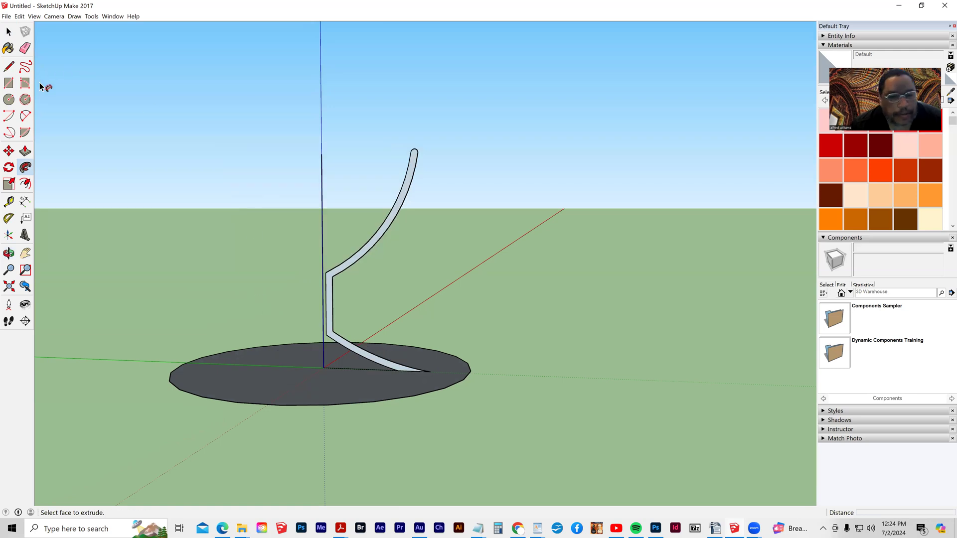
- Draw a horizontal line across the bowl from its inner wall, somewhat below the rim, to the centre axis
{"action": "left_click", "coordinate": [8, 66]}
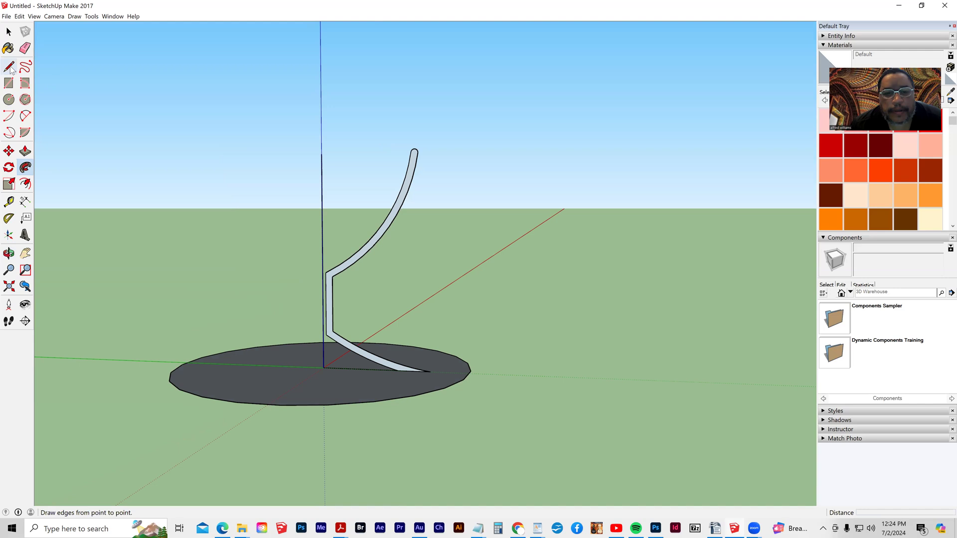
{"action": "left_click", "coordinate": [322, 272]}
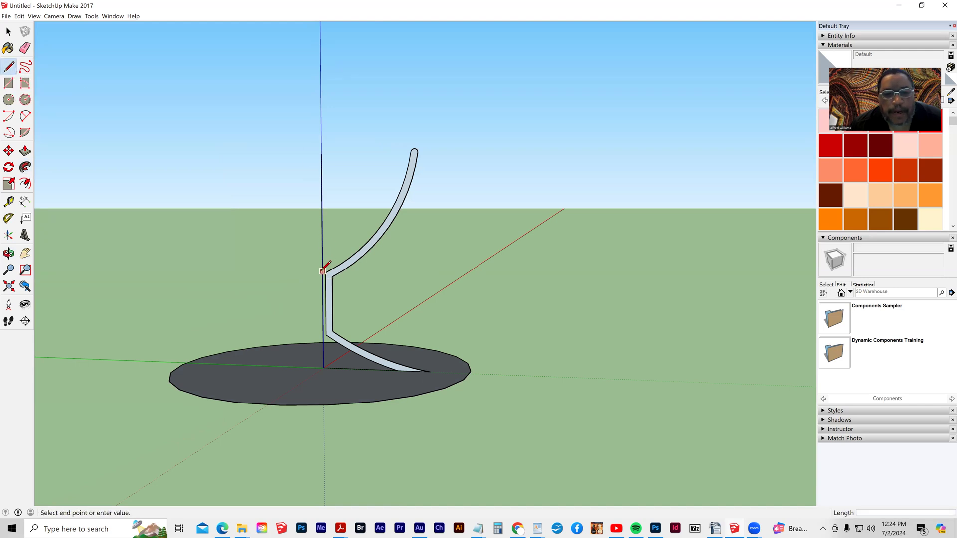
{"action": "left_click", "coordinate": [322, 180]}
{"action": "key", "text": "Escape"}
{"action": "left_click", "coordinate": [402, 188]}
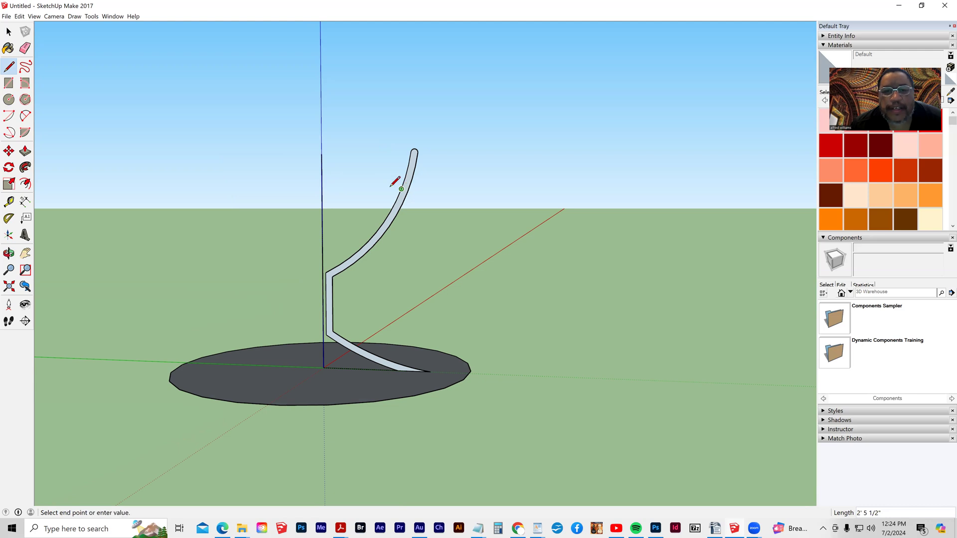
{"action": "left_click", "coordinate": [321, 189]}
{"action": "mouse_move", "coordinate": [304, 233]}
{"action": "middle_mouse_down"}
{"action": "mouse_move", "coordinate": [212, 251]}
{"action": "mouse_move", "coordinate": [281, 255]}
{"action": "middle_mouse_up"}
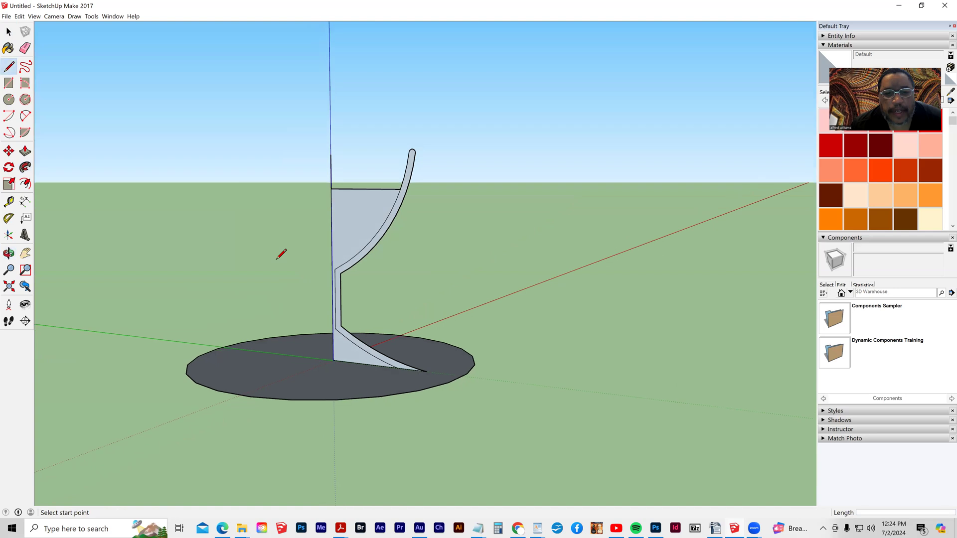
- Draw a short horizontal line from the inner corner where bowl meets stem to the centre axis
{"action": "left_click", "coordinate": [334, 267]}
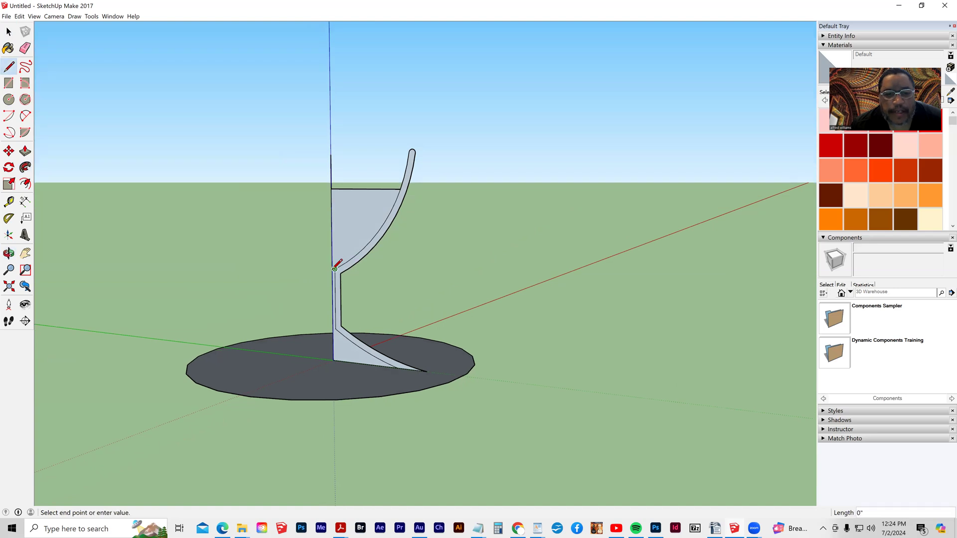
{"action": "scroll", "coordinate": [259, 259], "scroll_direction": "up", "scroll_amount": 5}
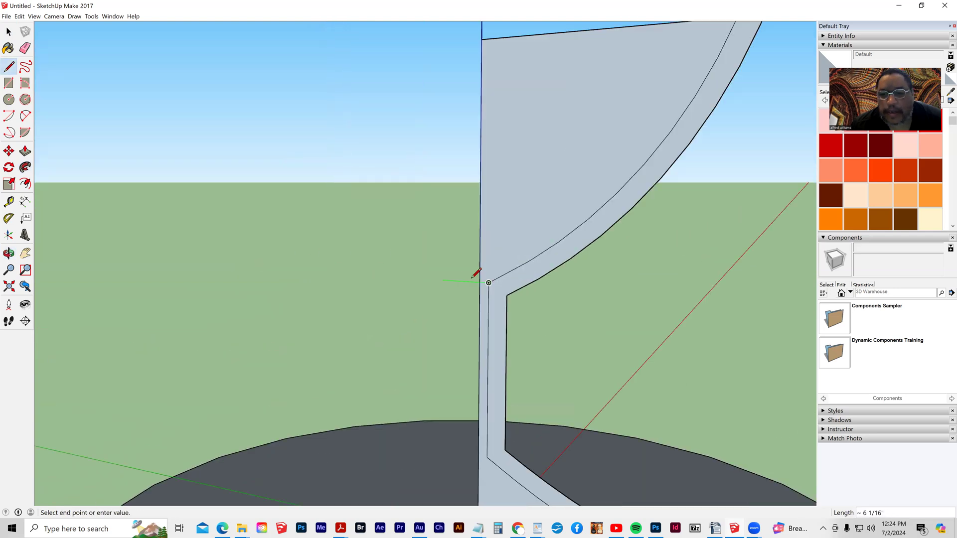
{"action": "left_click", "coordinate": [480, 279]}
{"action": "scroll", "coordinate": [342, 266], "scroll_direction": "down", "scroll_amount": 5}
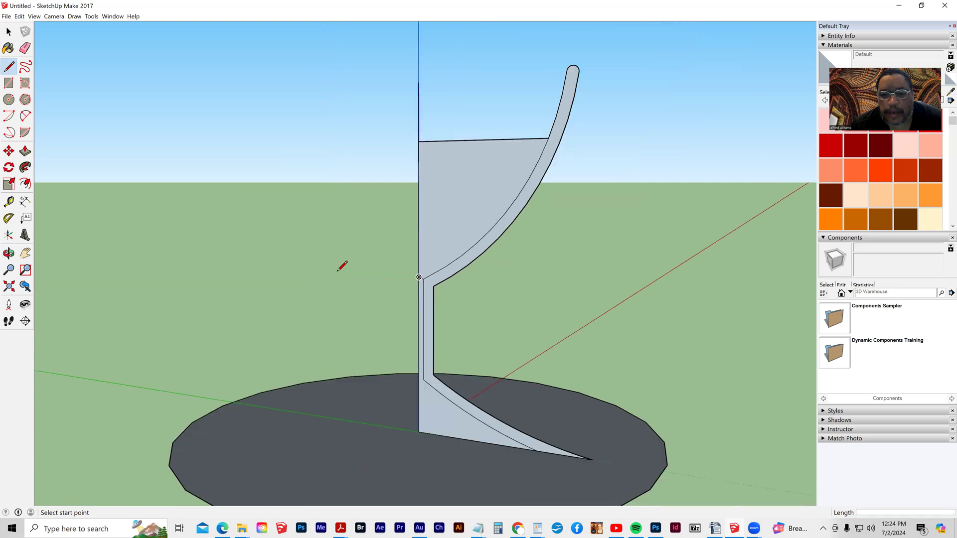
- Delete the face filling the space between the centre axis and the inner edges of the stem and foot
{"action": "left_click", "coordinate": [9, 32]}
{"action": "left_click", "coordinate": [9, 32]}
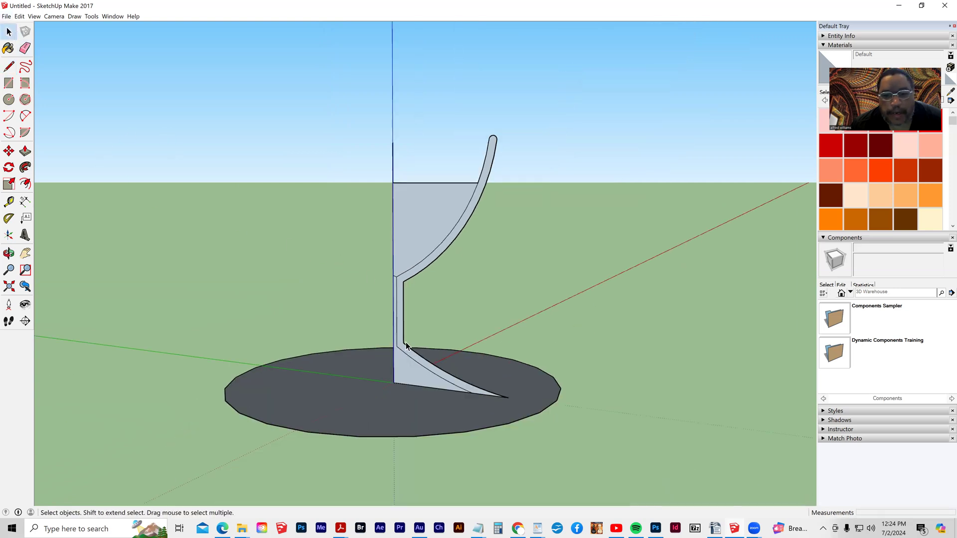
{"action": "left_click", "coordinate": [395, 364]}
{"action": "key", "text": "Delete"}
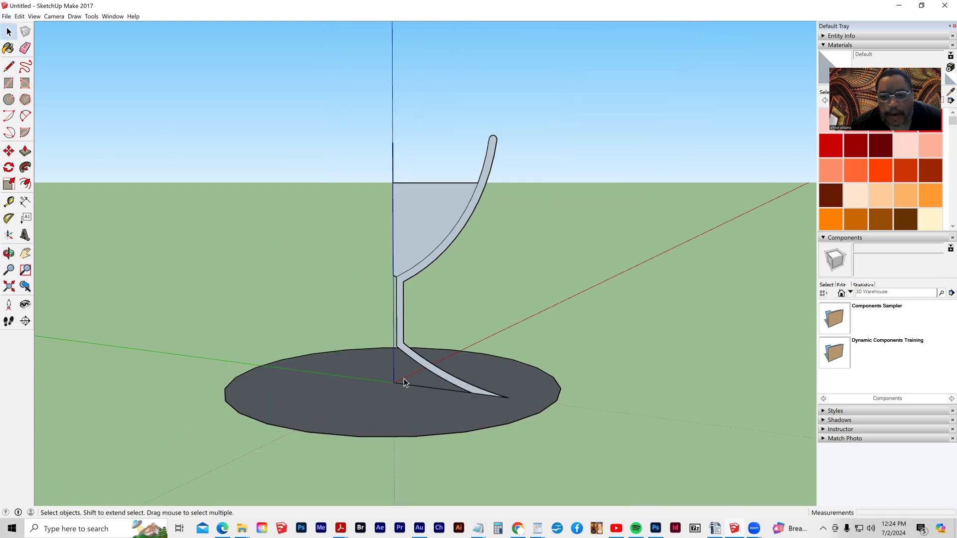
- Revolve the liquid profile face inside the bowl around the ground circle with Follow Me
{"action": "left_click", "coordinate": [421, 215]}
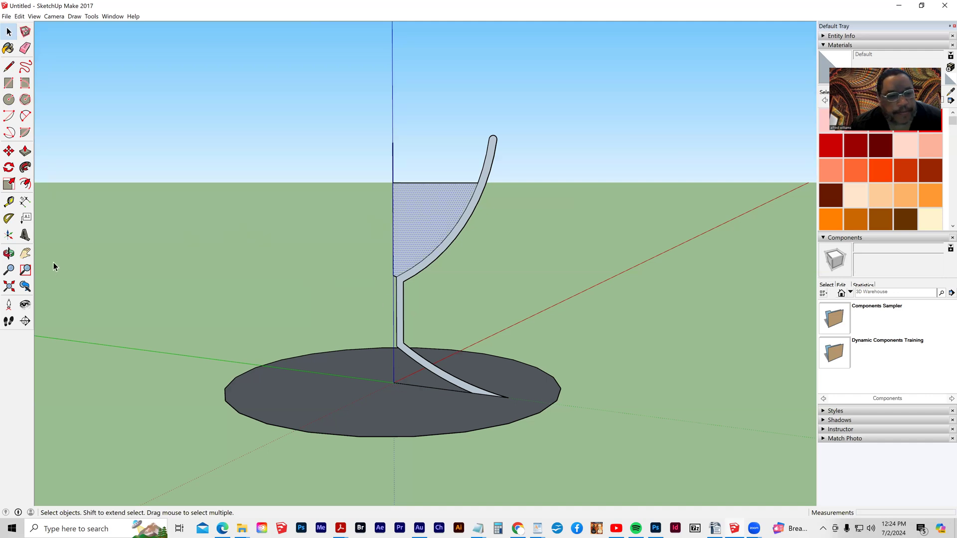
{"action": "left_click", "coordinate": [310, 335]}
{"action": "left_click", "coordinate": [323, 436]}
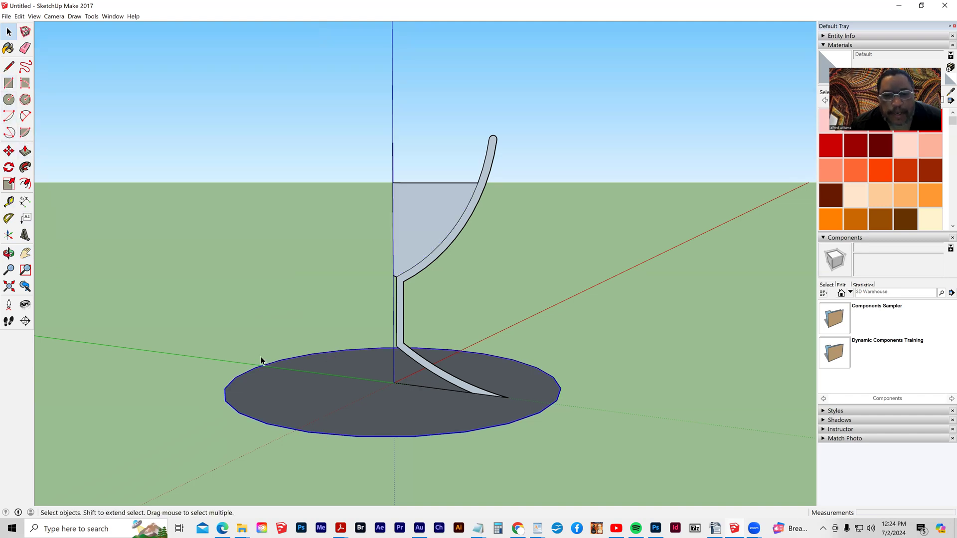
{"action": "left_click", "coordinate": [26, 168]}
{"action": "left_click", "coordinate": [430, 223]}
{"action": "middle_click_drag", "start_coordinate": [310, 235], "coordinate": [331, 224]}
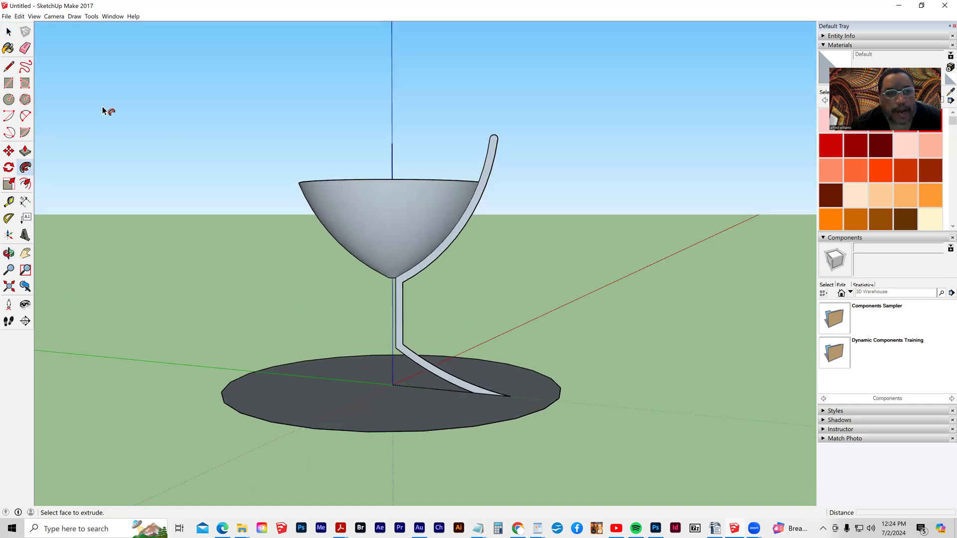
- Make the whole revolved liquid solid a group, leaving out the thin wall profile
{"action": "left_click", "coordinate": [9, 32]}
{"action": "left_click_drag", "start_coordinate": [273, 153], "coordinate": [492, 270]}
{"action": "left_click_drag", "start_coordinate": [238, 147], "coordinate": [582, 321]}
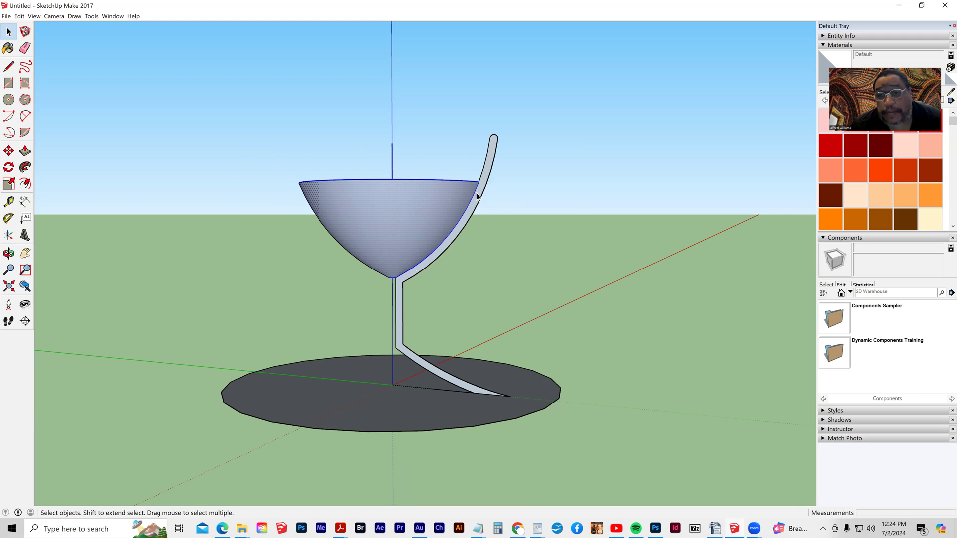
{"action": "middle_click_drag", "start_coordinate": [459, 275], "coordinate": [568, 309]}
{"action": "right_click", "coordinate": [395, 220]}
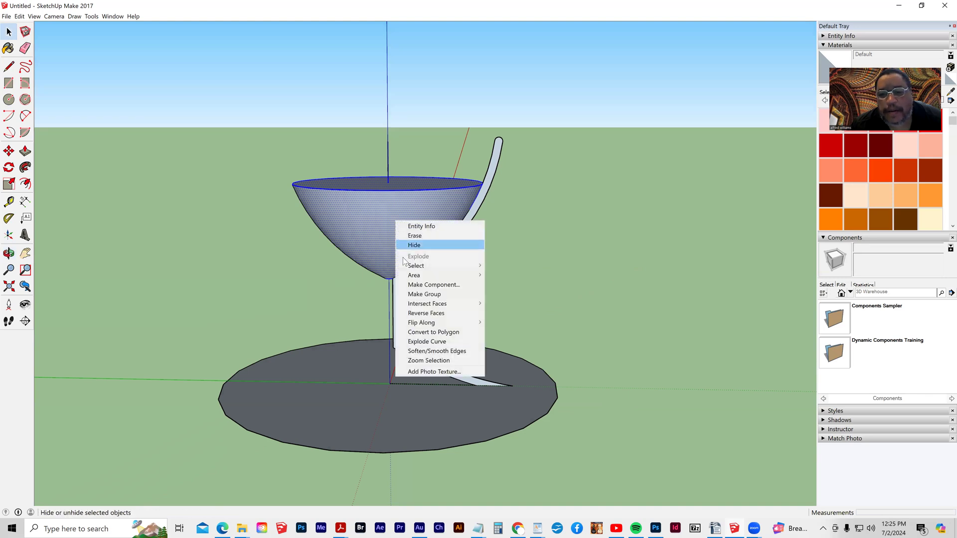
{"action": "left_click", "coordinate": [414, 294]}
{"action": "left_click", "coordinate": [561, 303]}
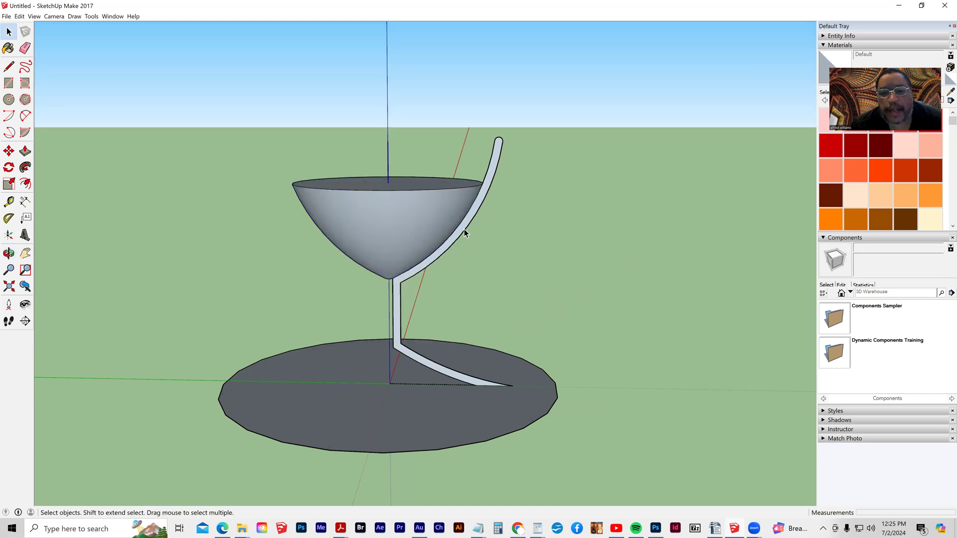
- Revolve the thin goblet wall profile around the ground circle with Follow Me to form the bowl, stem and foot
{"action": "left_click", "coordinate": [424, 264]}
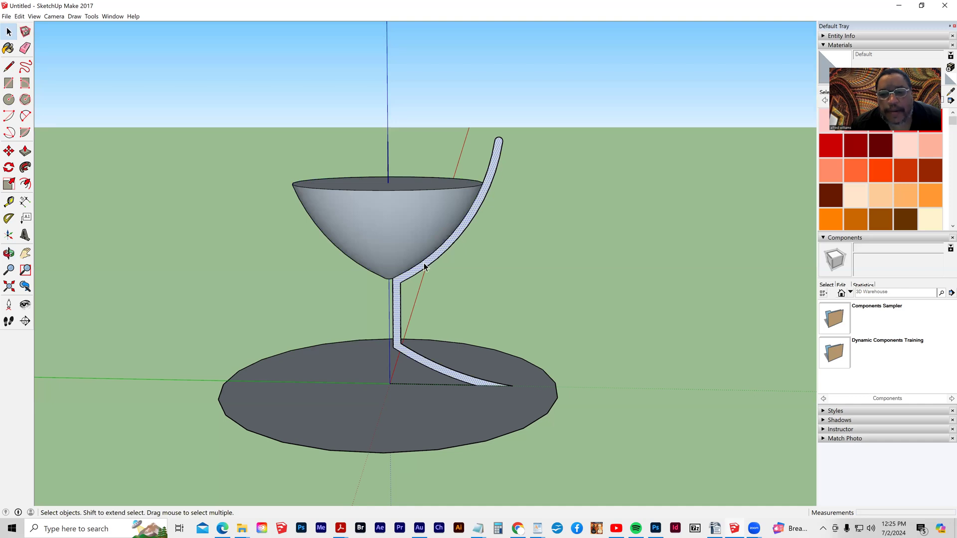
{"action": "left_click", "coordinate": [157, 384]}
{"action": "left_click", "coordinate": [282, 443]}
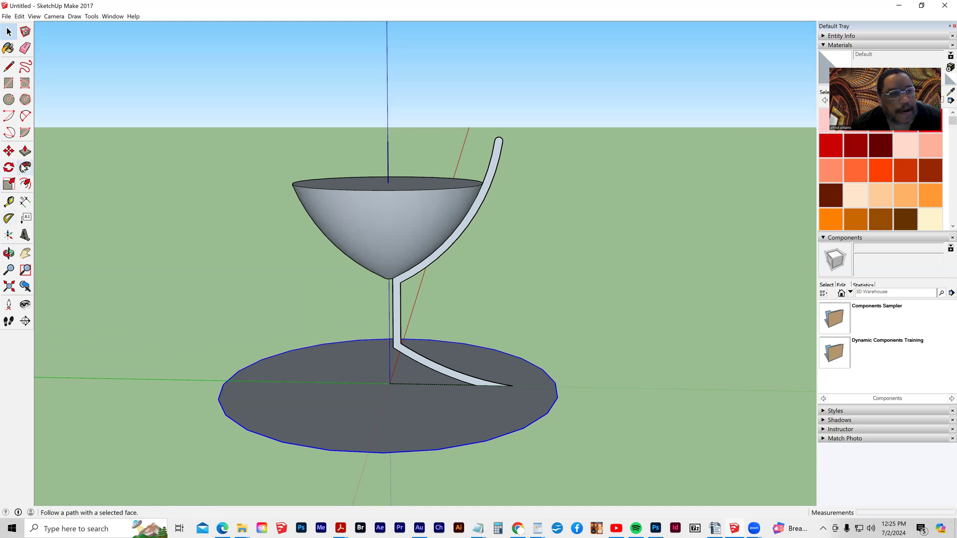
{"action": "left_click", "coordinate": [26, 169]}
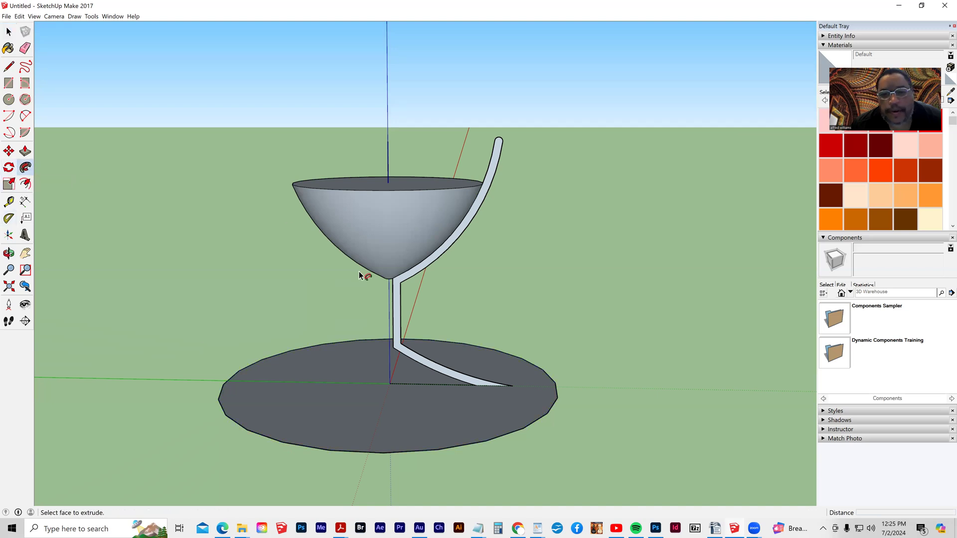
{"action": "left_click", "coordinate": [394, 285]}
{"action": "middle_click_drag", "start_coordinate": [441, 269], "coordinate": [386, 282]}
{"action": "mouse_move", "coordinate": [376, 434]}
{"action": "middle_mouse_down"}
{"action": "mouse_move", "coordinate": [331, 299]}
{"action": "mouse_move", "coordinate": [132, 326]}
{"action": "middle_mouse_up"}
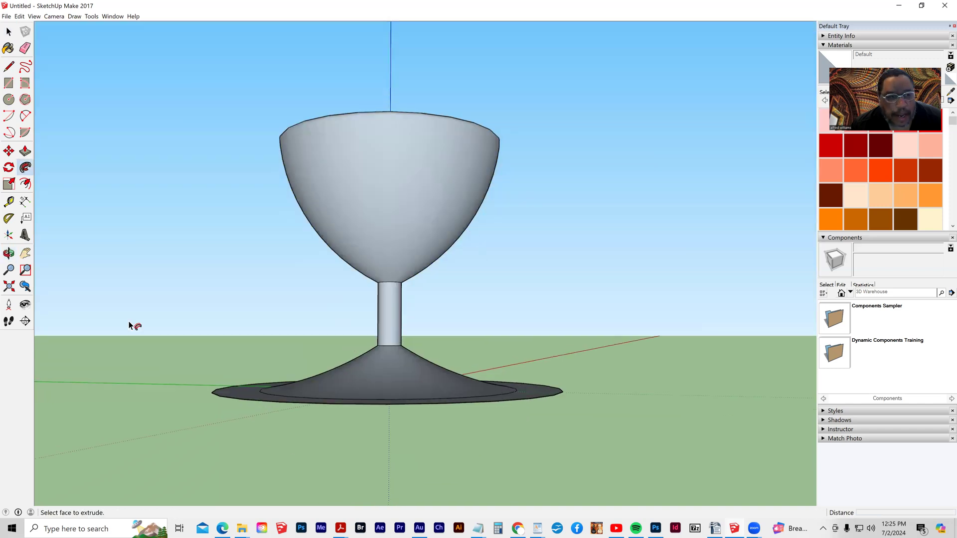
- Erase the path circle surrounding the goblet's foot
{"action": "left_click", "coordinate": [25, 49]}
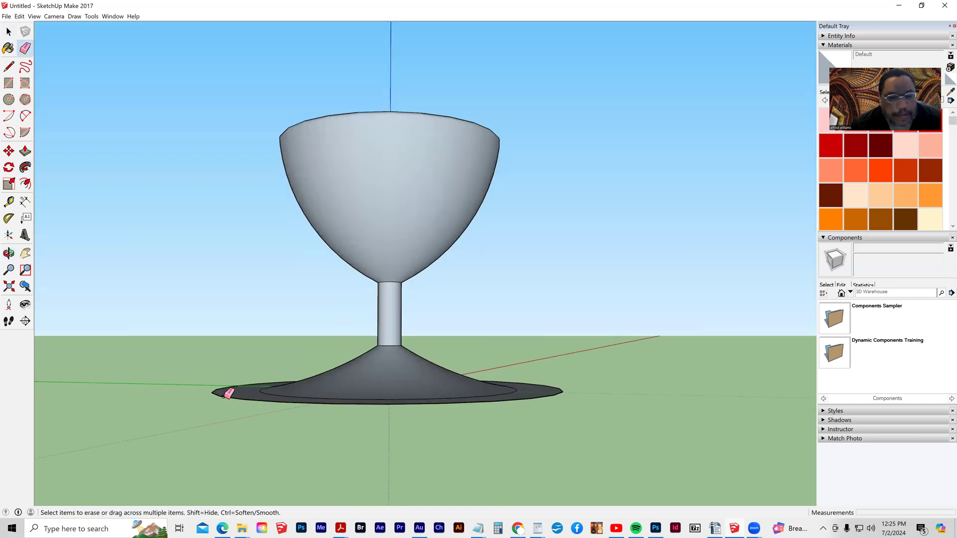
{"action": "mouse_move", "coordinate": [265, 395]}
{"action": "middle_mouse_down"}
{"action": "mouse_move", "coordinate": [396, 466]}
{"action": "mouse_move", "coordinate": [391, 425]}
{"action": "mouse_move", "coordinate": [327, 493]}
{"action": "mouse_move", "coordinate": [490, 410]}
{"action": "middle_mouse_up"}
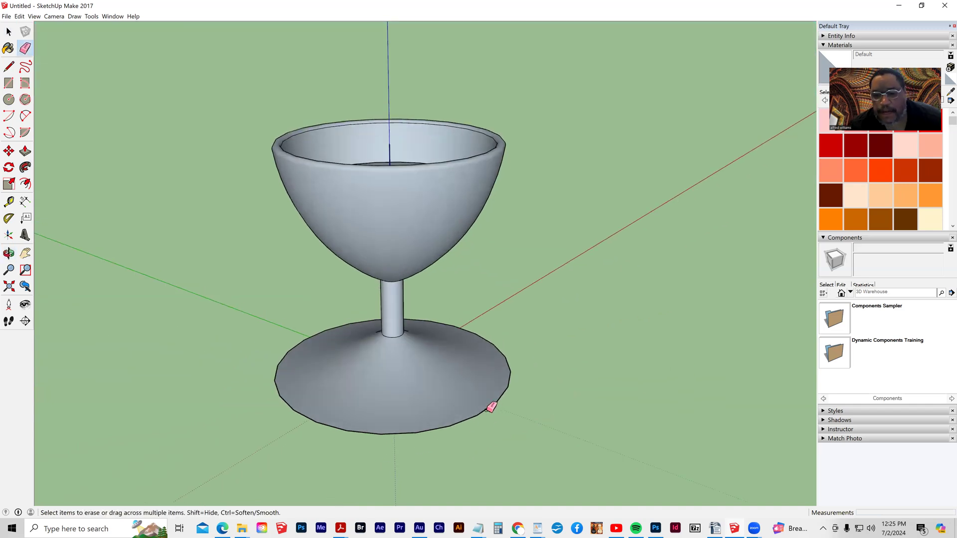
{"action": "middle_click_drag", "start_coordinate": [498, 406], "coordinate": [545, 409]}
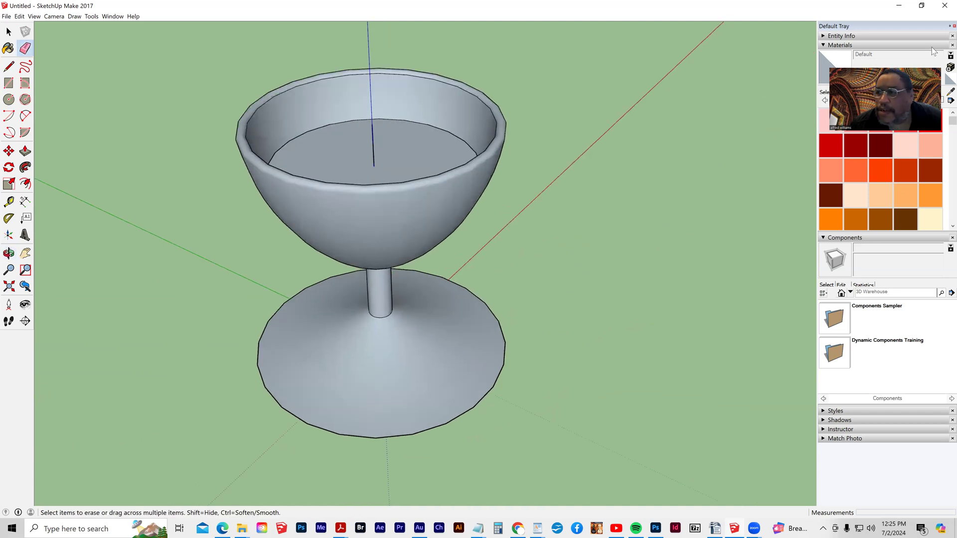
- Paint the liquid group inside the bowl with the dark red Color A08
{"action": "left_click", "coordinate": [882, 153]}
{"action": "left_click", "coordinate": [360, 144]}
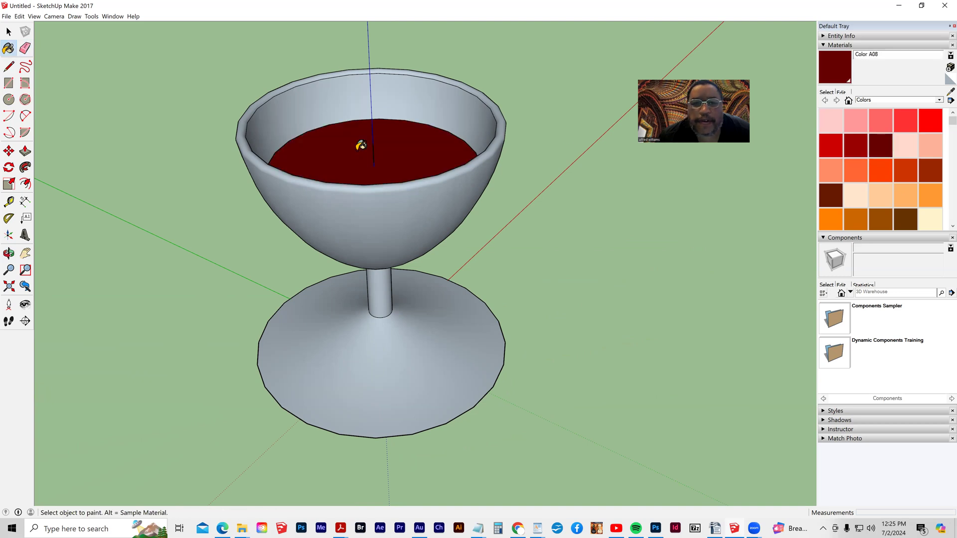
{"action": "middle_click_drag", "start_coordinate": [487, 273], "coordinate": [519, 269]}
- Try the Mirror 02 and Mirror 01 materials from the Glass and Mirrors collection on the bowl's outer surface
{"action": "left_click", "coordinate": [939, 100]}
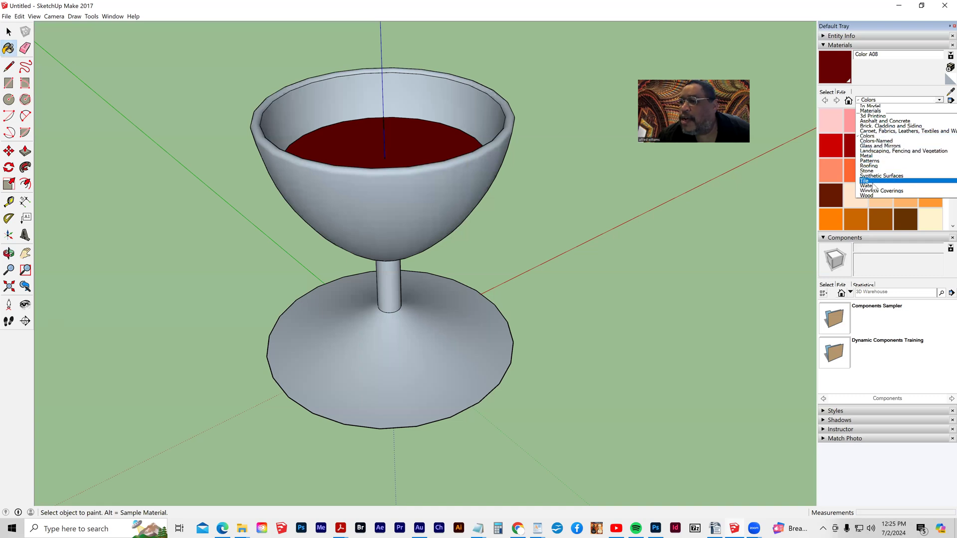
{"action": "left_click", "coordinate": [879, 146]}
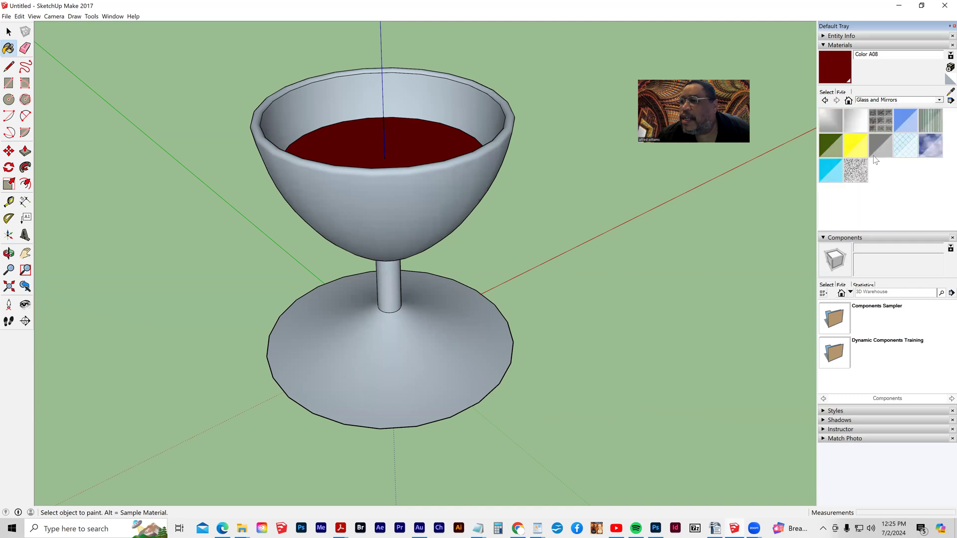
{"action": "left_click", "coordinate": [848, 121]}
{"action": "left_click", "coordinate": [405, 214]}
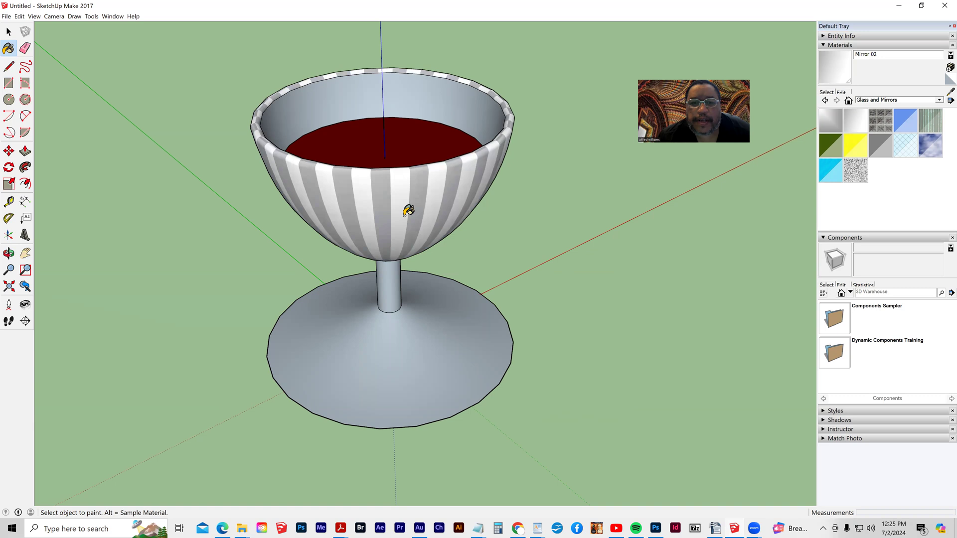
{"action": "left_click", "coordinate": [829, 122]}
{"action": "left_click", "coordinate": [438, 204]}
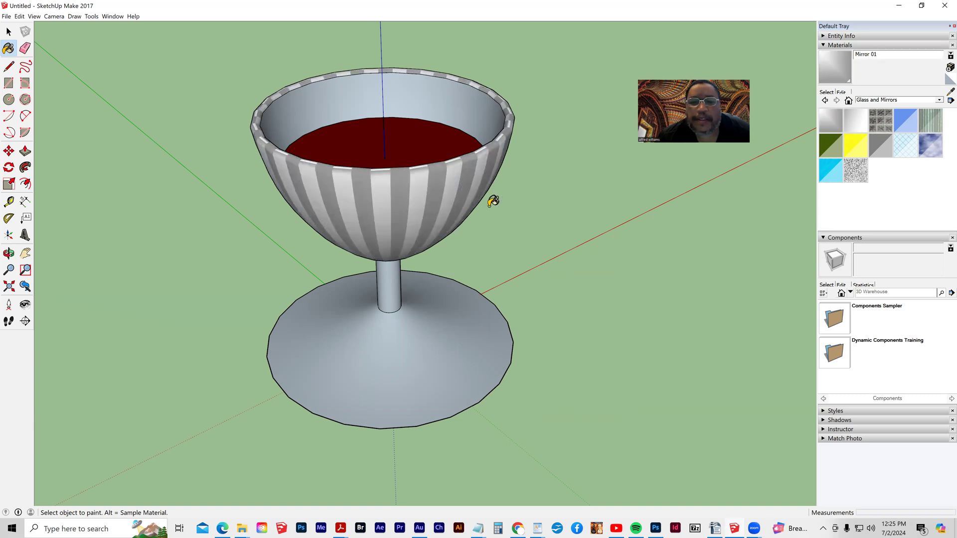
- Try the Translucent Glass Corrugated and Translucent Glass Gray materials on the bowl's outer surface
{"action": "left_click", "coordinate": [929, 121]}
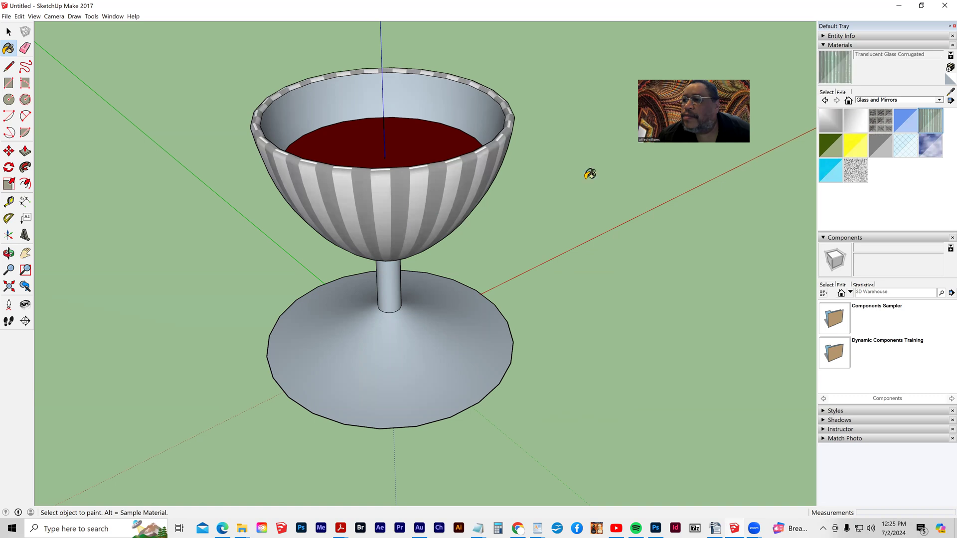
{"action": "left_click", "coordinate": [398, 208]}
{"action": "mouse_move", "coordinate": [581, 274]}
{"action": "middle_mouse_down"}
{"action": "mouse_move", "coordinate": [402, 151]}
{"action": "mouse_move", "coordinate": [379, 173]}
{"action": "mouse_move", "coordinate": [389, 199]}
{"action": "middle_mouse_up"}
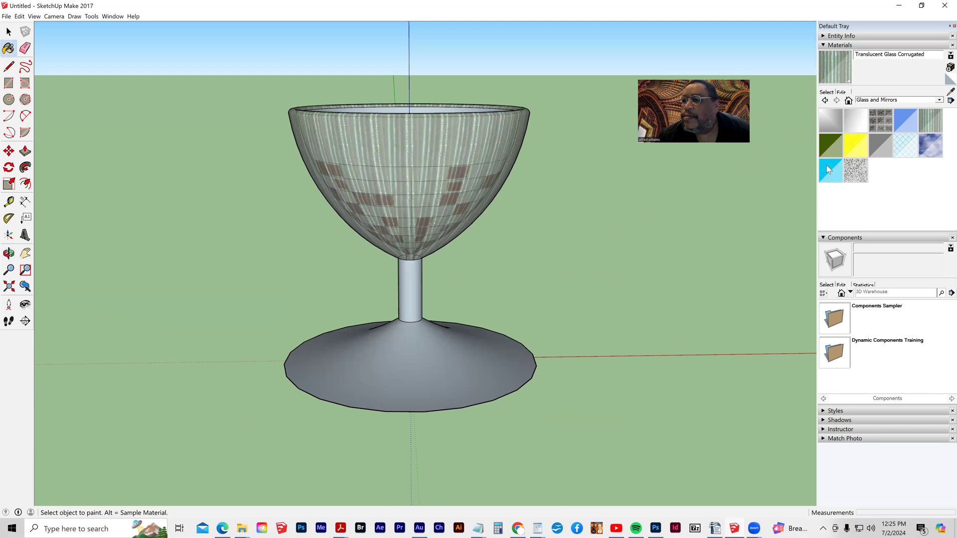
{"action": "left_click", "coordinate": [883, 146]}
{"action": "left_click", "coordinate": [383, 182]}
{"action": "middle_click_drag", "start_coordinate": [379, 166], "coordinate": [398, 259]}
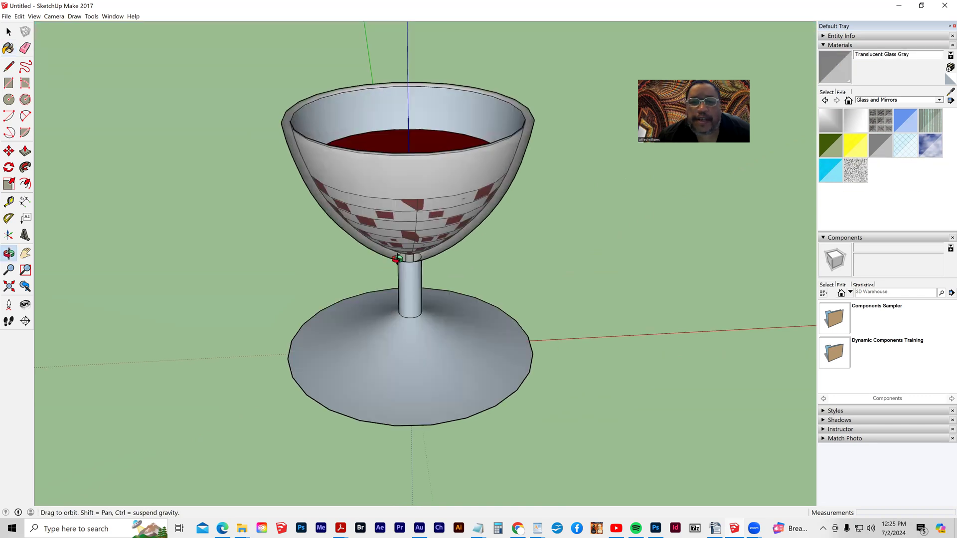
- Try the Translucent Glass Sky Reflection material on the bowl, foot and stem
{"action": "left_click", "coordinate": [930, 146]}
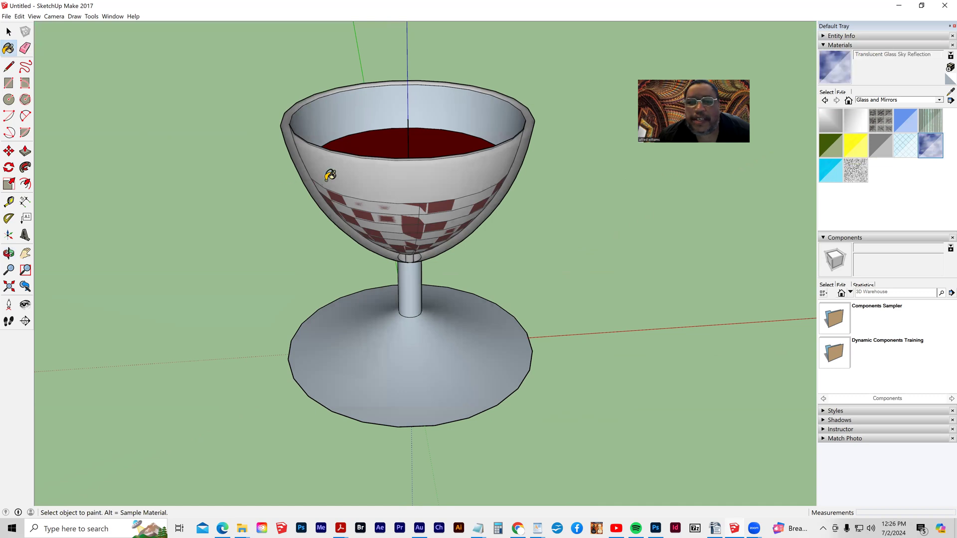
{"action": "left_click", "coordinate": [367, 178]}
{"action": "mouse_move", "coordinate": [453, 199]}
{"action": "middle_mouse_down"}
{"action": "mouse_move", "coordinate": [239, 149]}
{"action": "mouse_move", "coordinate": [254, 149]}
{"action": "middle_mouse_up"}
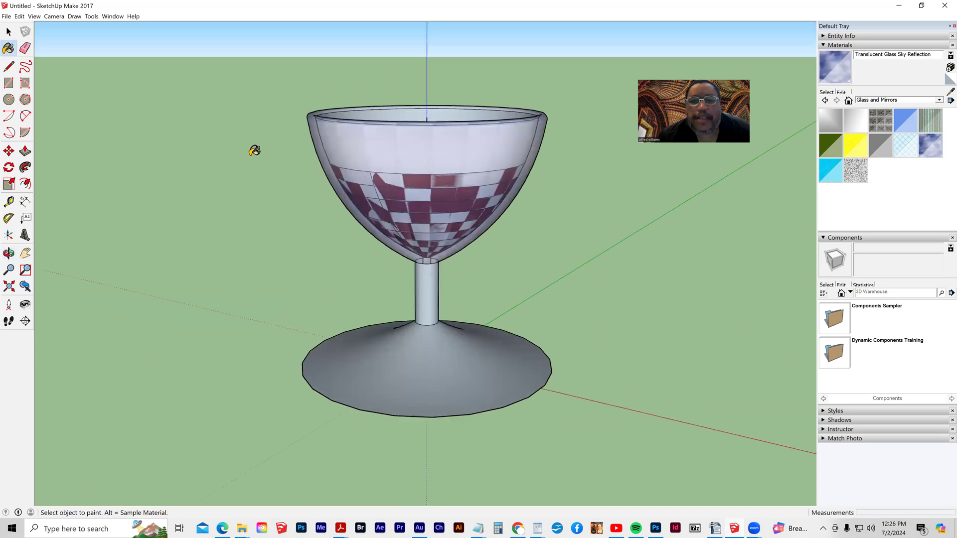
{"action": "mouse_move", "coordinate": [442, 225]}
{"action": "middle_mouse_down"}
{"action": "mouse_move", "coordinate": [449, 310]}
{"action": "mouse_move", "coordinate": [238, 308]}
{"action": "middle_mouse_up"}
{"action": "left_click", "coordinate": [421, 335]}
{"action": "left_click", "coordinate": [422, 289]}
{"action": "middle_click_drag", "start_coordinate": [885, 106], "coordinate": [885, 129]}
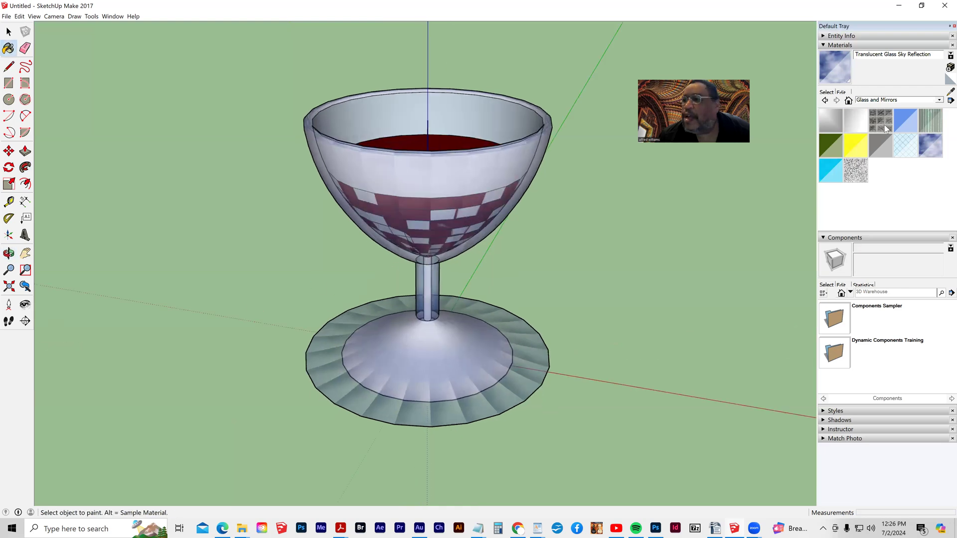
- Try the Mirror 01 material on the bowl inside and out, the foot and the stem
{"action": "left_click", "coordinate": [832, 125]}
{"action": "left_click", "coordinate": [393, 223]}
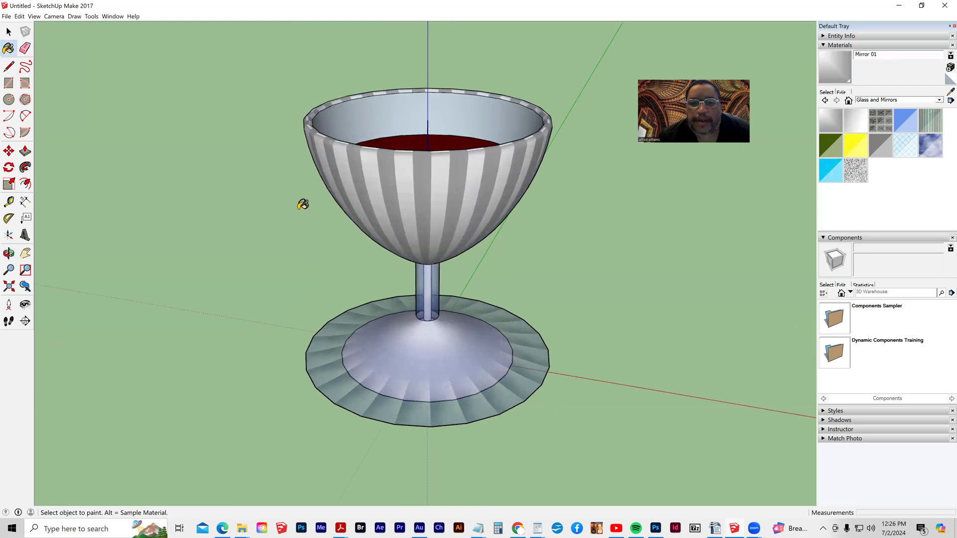
{"action": "middle_click_drag", "start_coordinate": [333, 247], "coordinate": [461, 266]}
{"action": "left_click", "coordinate": [401, 304]}
{"action": "left_click", "coordinate": [416, 288]}
{"action": "mouse_move", "coordinate": [291, 257]}
{"action": "middle_mouse_down"}
{"action": "mouse_move", "coordinate": [347, 112]}
{"action": "mouse_move", "coordinate": [432, 252]}
{"action": "middle_mouse_up"}
{"action": "middle_click_drag", "start_coordinate": [309, 246], "coordinate": [309, 94]}
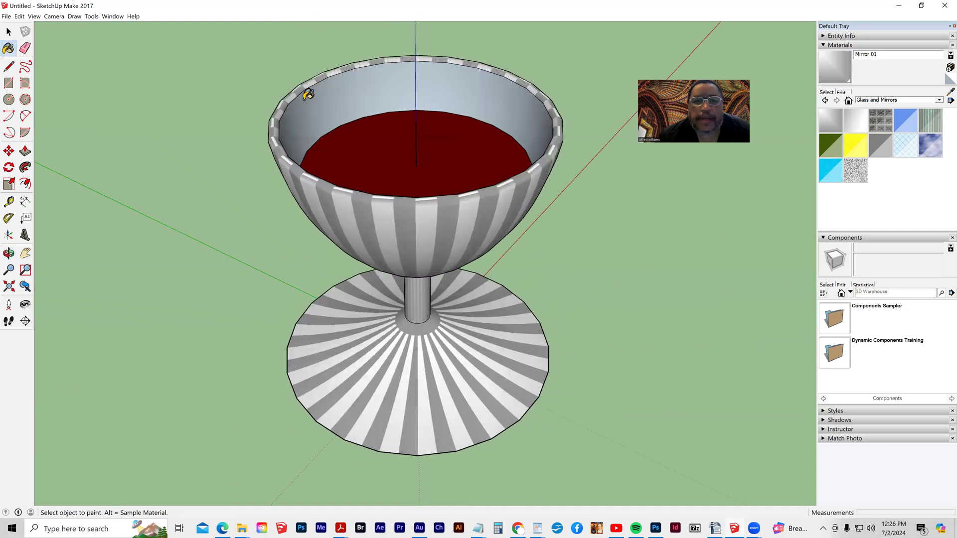
{"action": "mouse_move", "coordinate": [364, 233]}
{"action": "middle_mouse_down"}
{"action": "mouse_move", "coordinate": [604, 111]}
{"action": "mouse_move", "coordinate": [577, 294]}
{"action": "middle_mouse_up"}
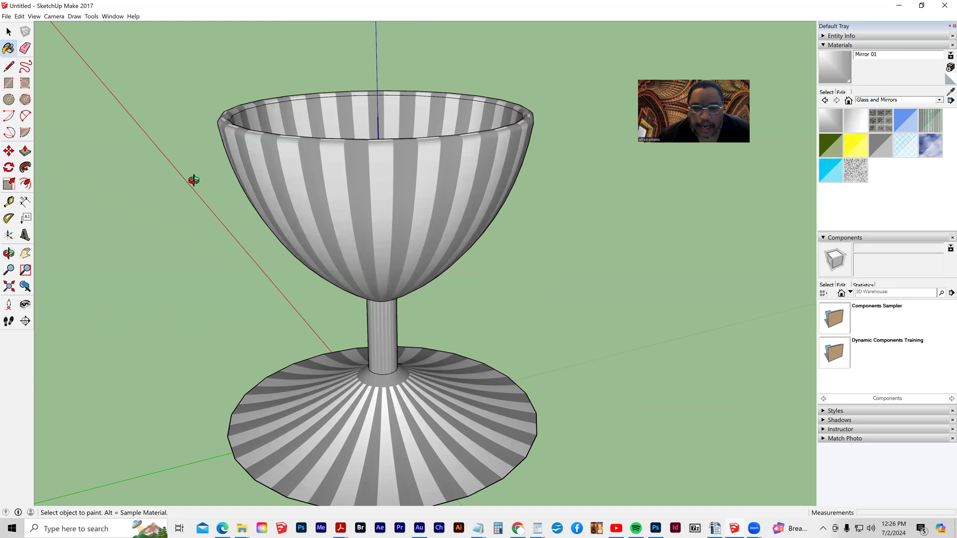
{"action": "middle_click_drag", "start_coordinate": [194, 180], "coordinate": [189, 177]}
{"action": "mouse_move", "coordinate": [471, 335]}
{"action": "middle_mouse_down"}
{"action": "mouse_move", "coordinate": [388, 355]}
{"action": "mouse_move", "coordinate": [332, 355]}
{"action": "middle_mouse_up"}
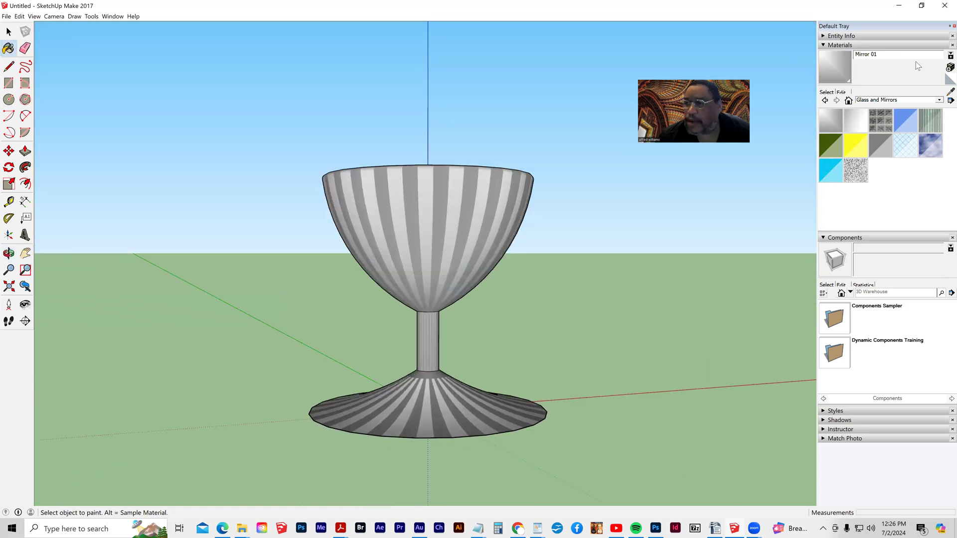
- Paint the bowl's outer and inner surfaces with the blue Color 103 from the Colors collection
{"action": "left_click", "coordinate": [889, 101]}
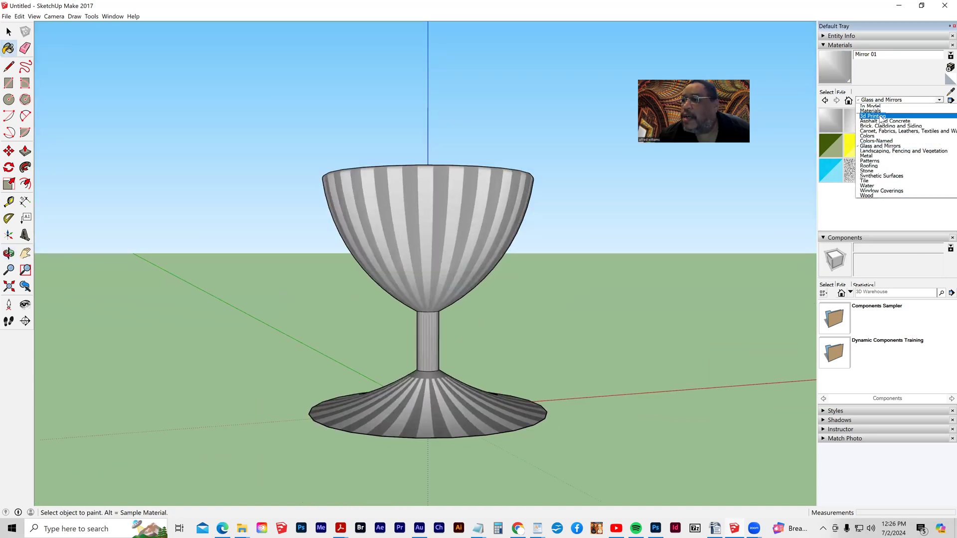
{"action": "left_click", "coordinate": [877, 136]}
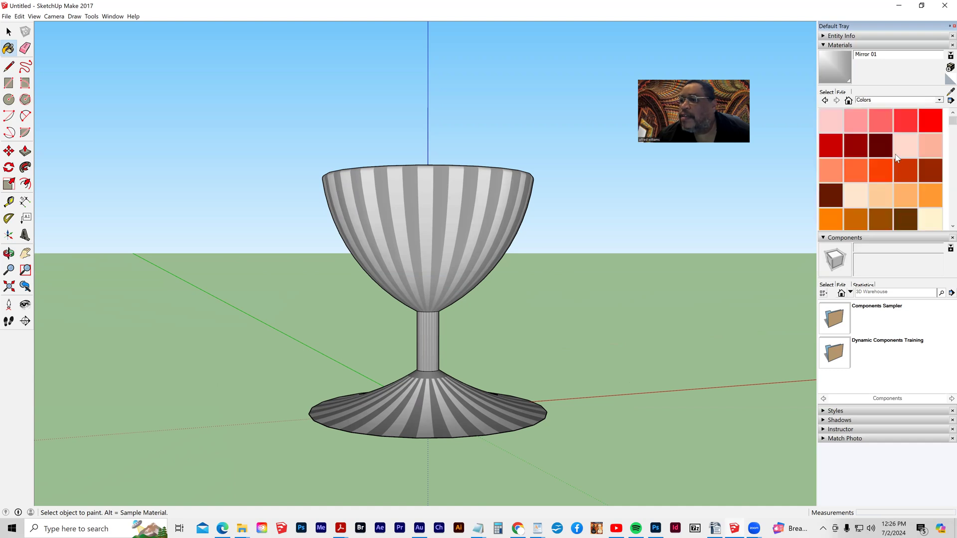
{"action": "left_click_drag", "start_coordinate": [942, 126], "coordinate": [842, 171]}
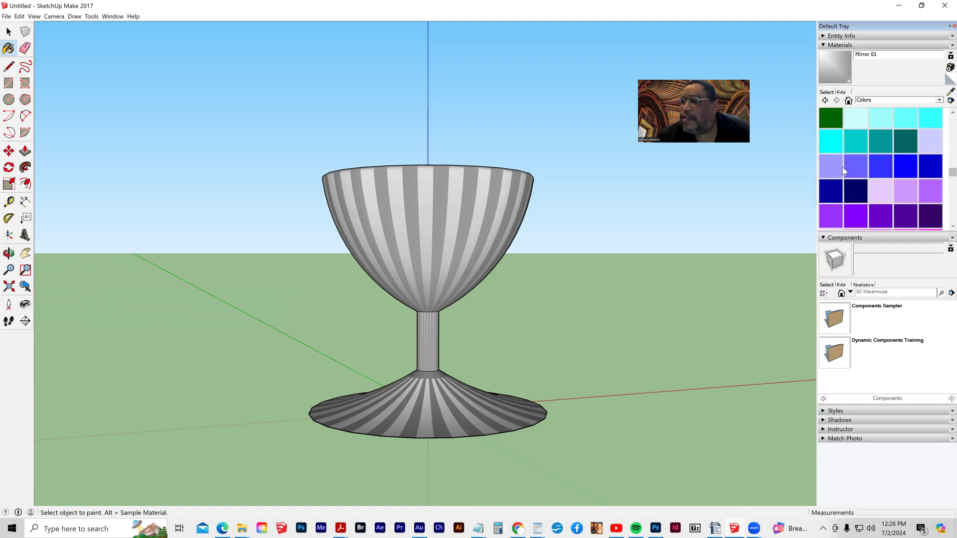
{"action": "left_click", "coordinate": [845, 169]}
{"action": "left_click", "coordinate": [391, 178]}
{"action": "mouse_move", "coordinate": [391, 179]}
{"action": "middle_mouse_down"}
{"action": "mouse_move", "coordinate": [395, 269]}
{"action": "mouse_move", "coordinate": [411, 265]}
{"action": "middle_mouse_up"}
{"action": "left_click", "coordinate": [410, 182]}
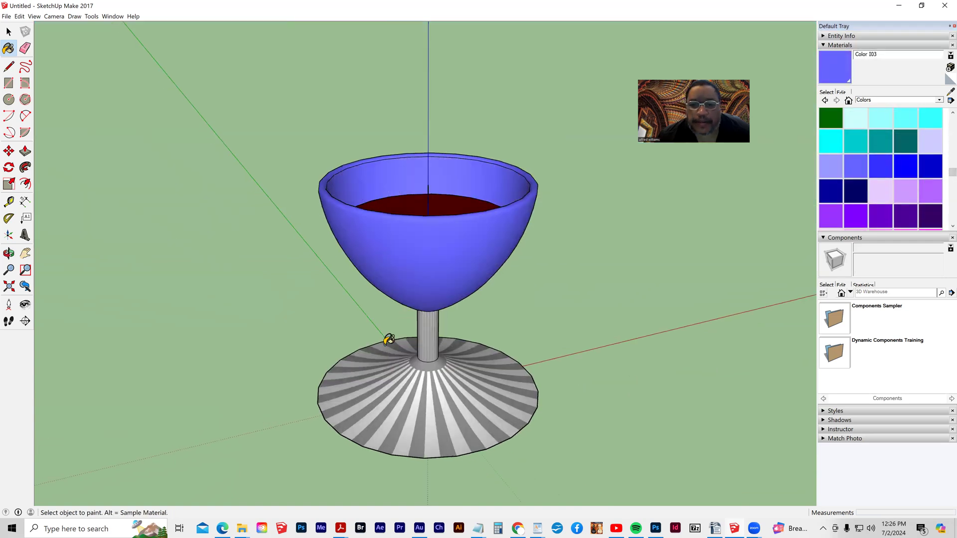
- Paint the goblet's foot and stem with the same blue Color 103 as the bowl
{"action": "left_click", "coordinate": [392, 375]}
{"action": "left_click", "coordinate": [429, 337]}
{"action": "middle_click_drag", "start_coordinate": [552, 268], "coordinate": [474, 292]}
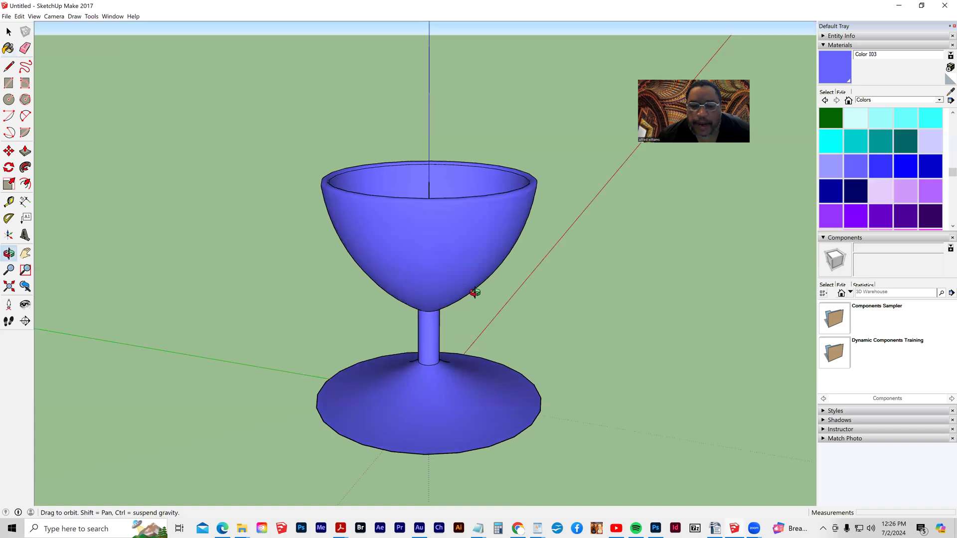
{"action": "mouse_move", "coordinate": [313, 311]}
{"action": "middle_mouse_down"}
{"action": "mouse_move", "coordinate": [288, 299]}
{"action": "mouse_move", "coordinate": [299, 314]}
{"action": "mouse_move", "coordinate": [507, 314]}
{"action": "mouse_move", "coordinate": [508, 229]}
{"action": "mouse_move", "coordinate": [455, 267]}
{"action": "mouse_move", "coordinate": [440, 239]}
{"action": "mouse_move", "coordinate": [457, 263]}
{"action": "middle_mouse_up"}
{"action": "mouse_move", "coordinate": [400, 328]}
{"action": "middle_mouse_down"}
{"action": "mouse_move", "coordinate": [400, 337]}
{"action": "mouse_move", "coordinate": [402, 304]}
{"action": "mouse_move", "coordinate": [392, 367]}
{"action": "middle_mouse_up"}
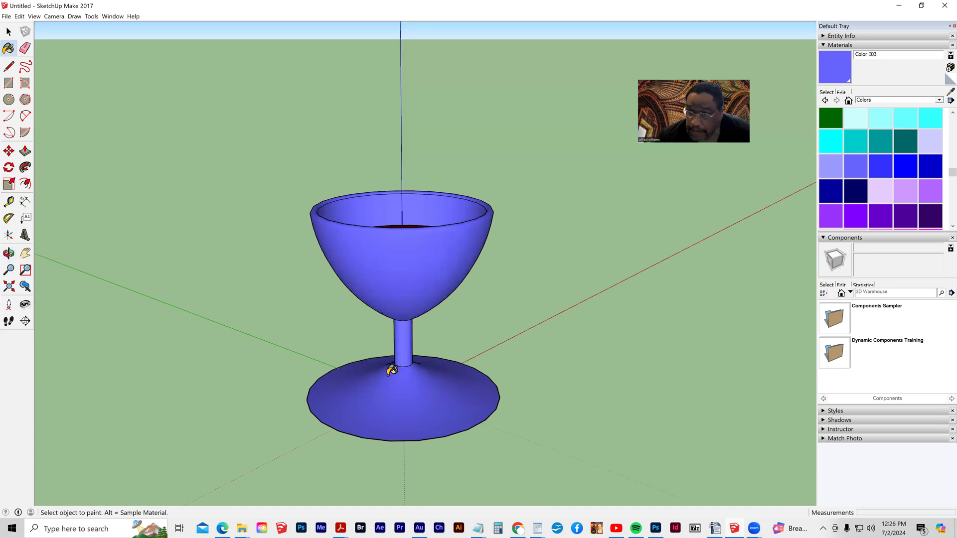
{"action": "mouse_move", "coordinate": [399, 357]}
{"action": "middle_mouse_down"}
{"action": "mouse_move", "coordinate": [320, 338]}
{"action": "mouse_move", "coordinate": [374, 357]}
{"action": "mouse_move", "coordinate": [427, 343]}
{"action": "middle_mouse_up"}
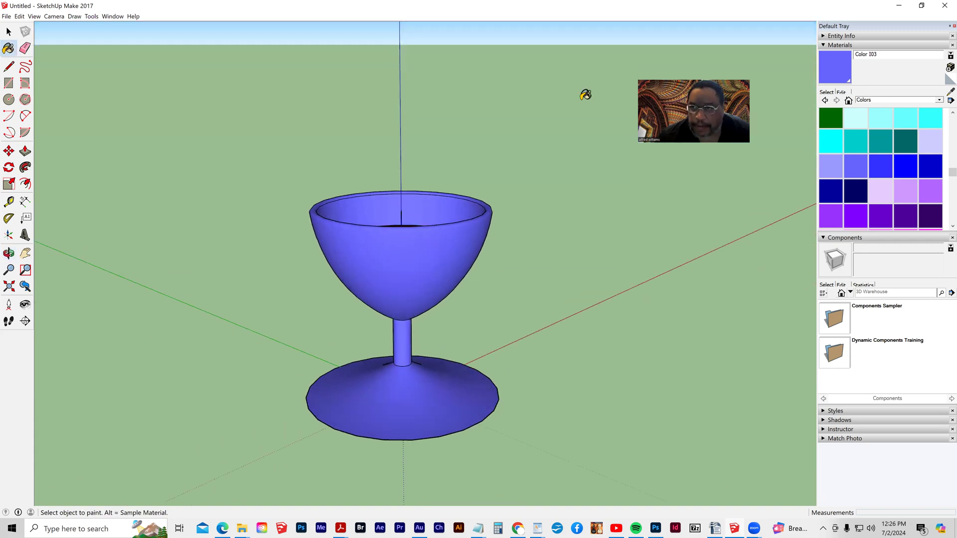